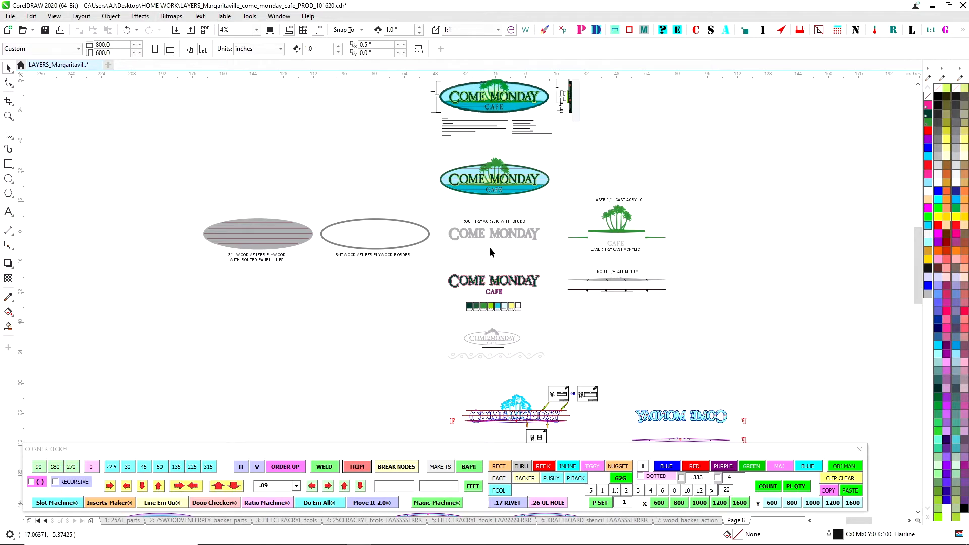
# Step: Review the cut parts on the 25AL_parts and 75WOODVENEERPLY_backer_parts pages
pyautogui.click(137, 520)
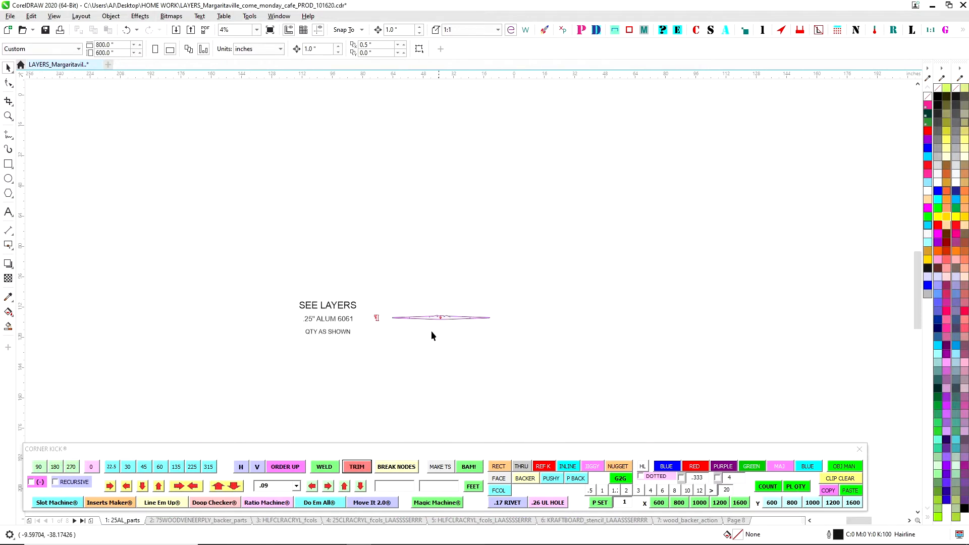
pyautogui.scroll(1, 431, 303)
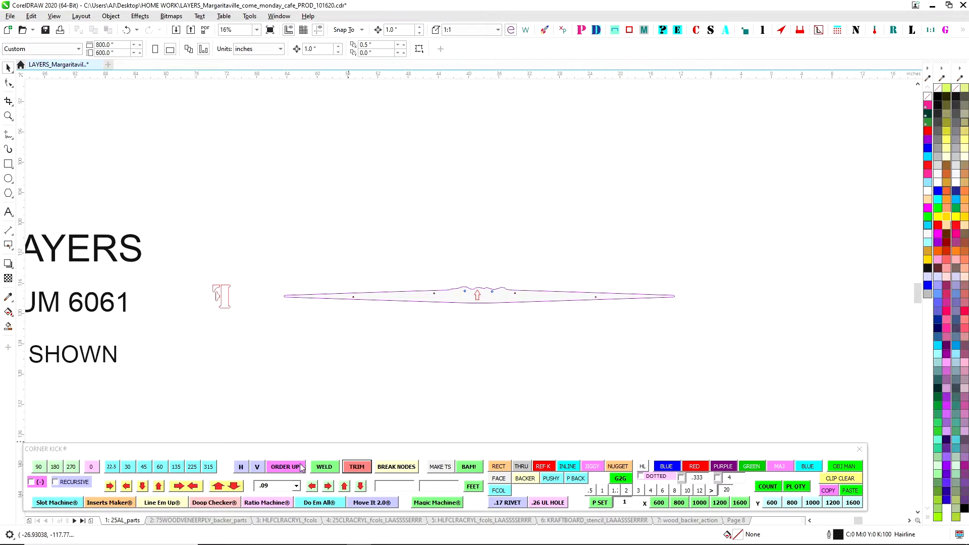
pyautogui.click(221, 520)
pyautogui.scroll(-1, 459, 251)
pyautogui.moveTo(459, 252); pyautogui.dragTo(292, 259)
pyautogui.scroll(1, 391, 269)
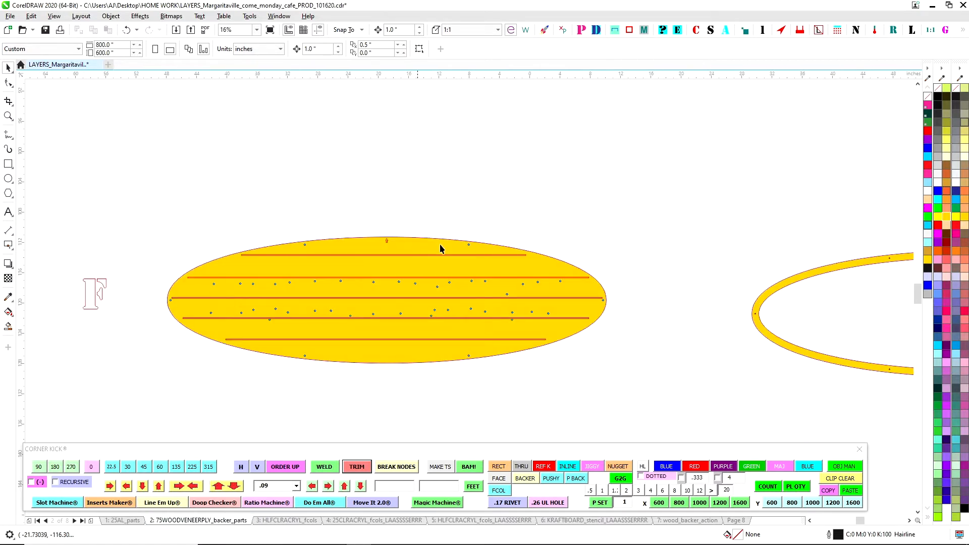
pyautogui.moveTo(607, 194); pyautogui.dragTo(457, 159)
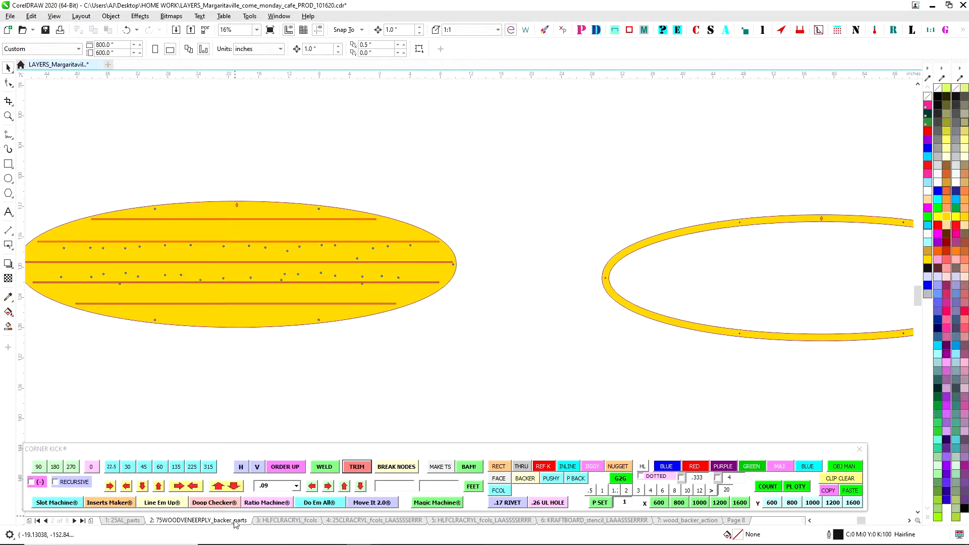
pyautogui.moveTo(483, 347); pyautogui.dragTo(407, 368)
pyautogui.scroll(-1, 406, 368)
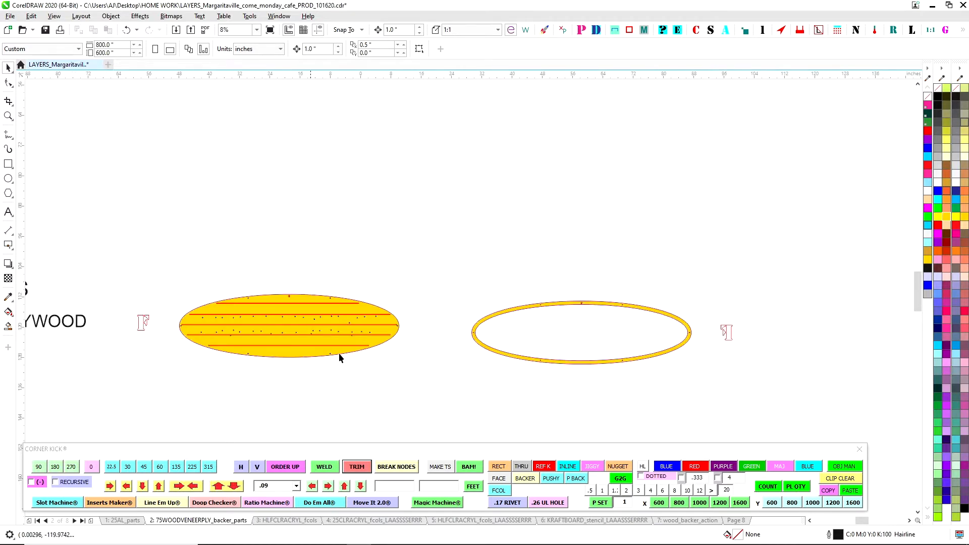
pyautogui.scroll(1, 539, 299)
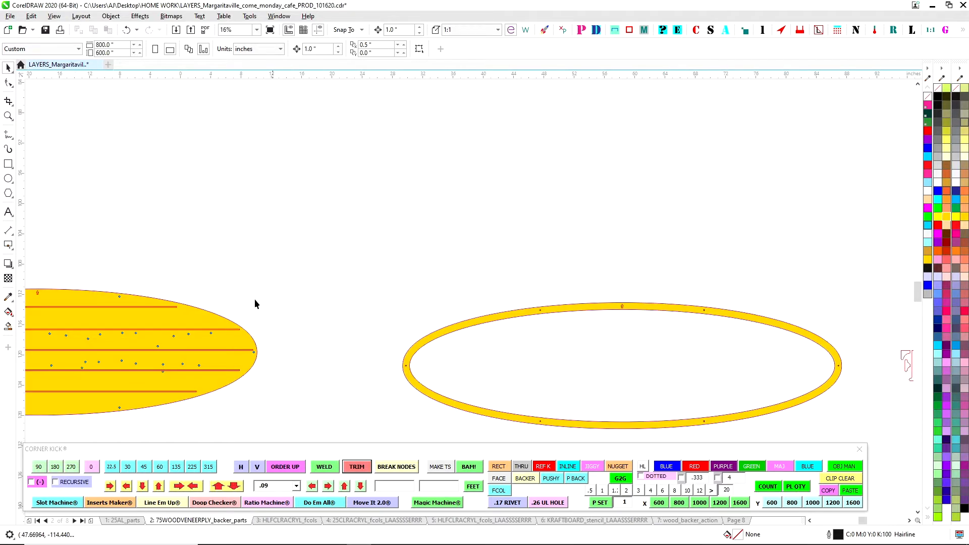
# Step: Review the acrylic letter, palm tree and CAFE stencil parts on the HLFCLRACRYL, 25CLRACRYL and KRAFTBOARD_stencil pages
pyautogui.click(284, 520)
pyautogui.scroll(-1, 507, 283)
pyautogui.moveTo(366, 314); pyautogui.dragTo(565, 292)
pyautogui.scroll(1, 565, 295)
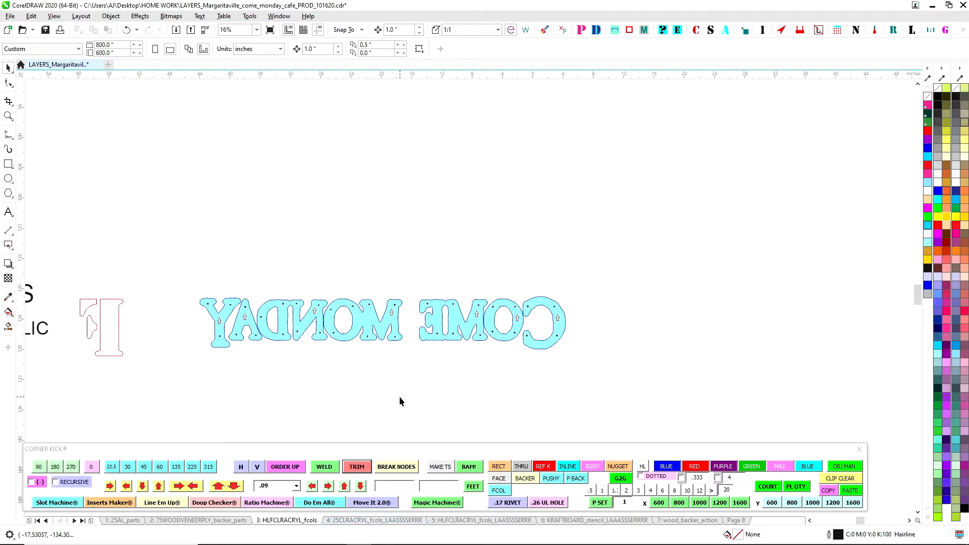
pyautogui.moveTo(399, 396); pyautogui.dragTo(587, 353)
pyautogui.click(373, 520)
pyautogui.moveTo(463, 249); pyautogui.dragTo(482, 311)
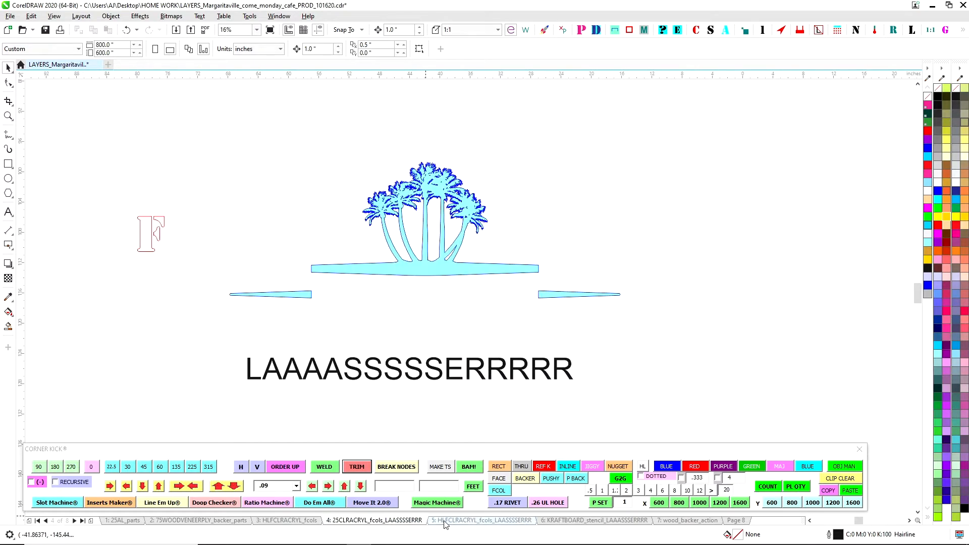
pyautogui.click(481, 521)
pyautogui.click(594, 520)
pyautogui.moveTo(696, 109); pyautogui.dragTo(611, 290)
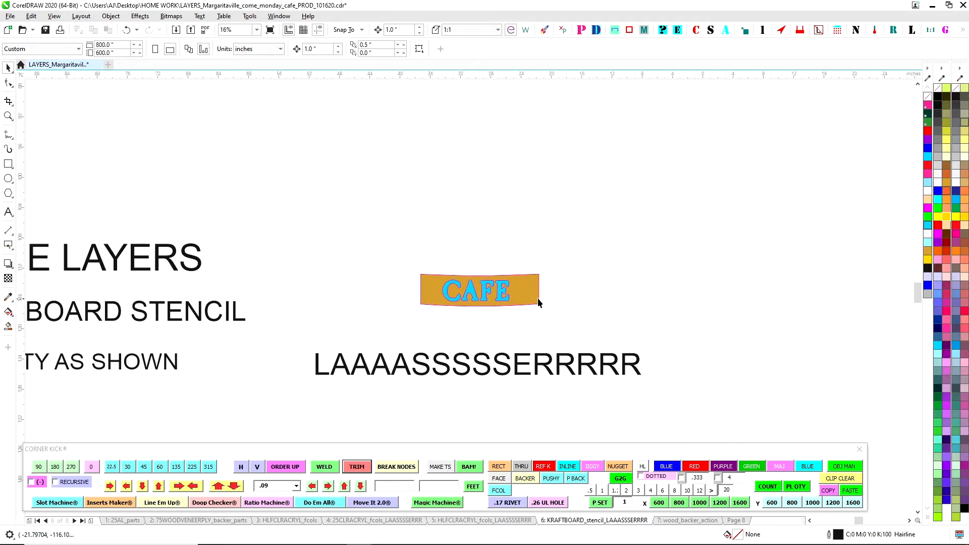
pyautogui.moveTo(650, 321); pyautogui.dragTo(650, 321)
pyautogui.scroll(2, 623, 315)
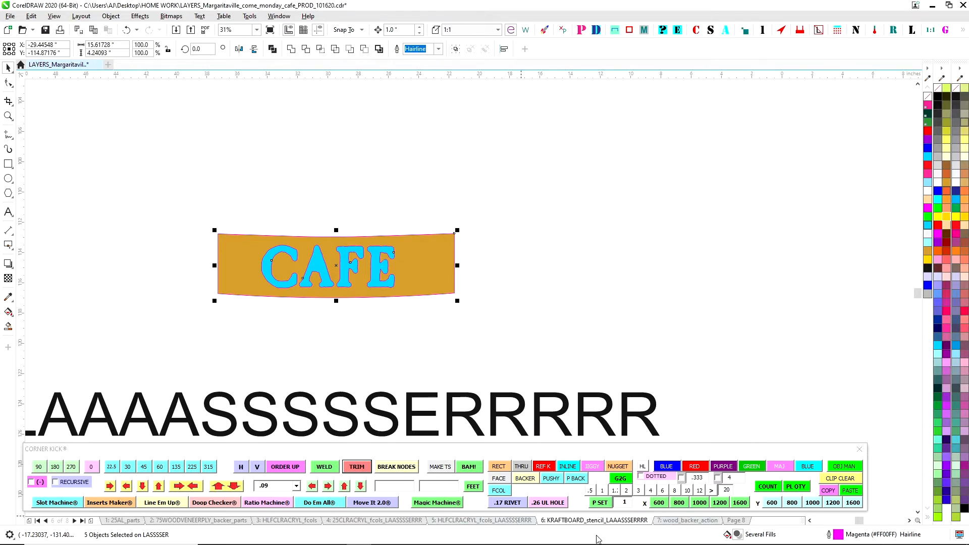
# Step: Examine the install pattern and the fab drill pattern, including its stud holes, on the wood_backer_action page
pyautogui.click(678, 521)
pyautogui.scroll(-4, 612, 247)
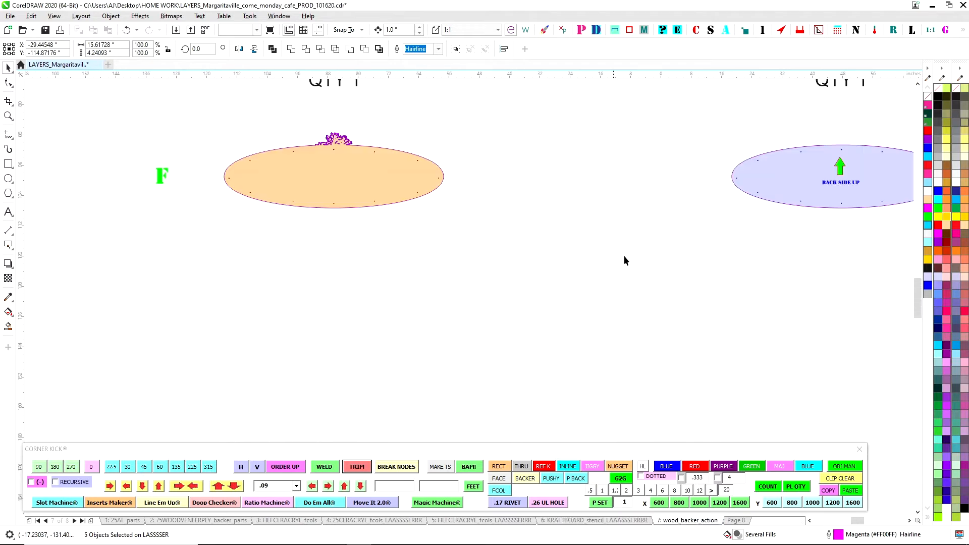
pyautogui.moveTo(725, 294); pyautogui.dragTo(638, 308)
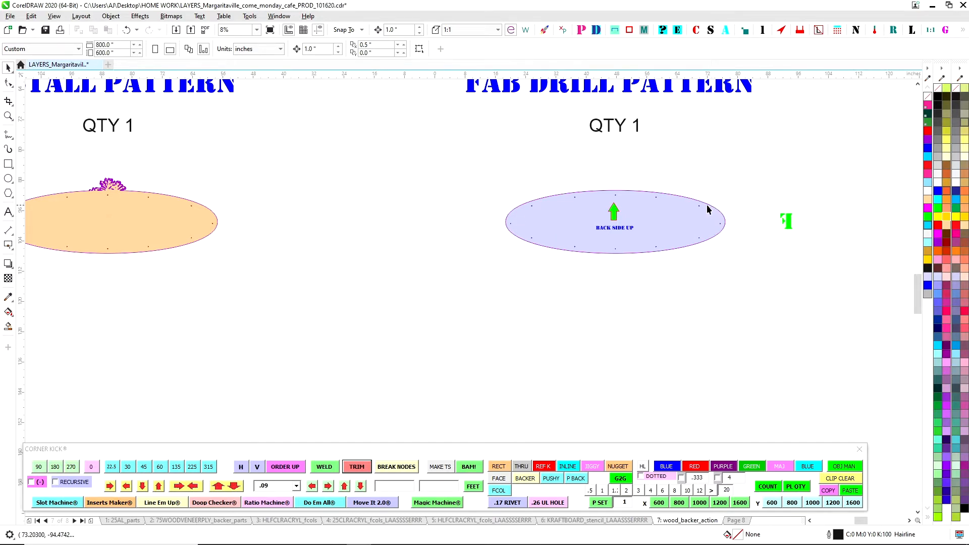
pyautogui.scroll(2, 670, 185)
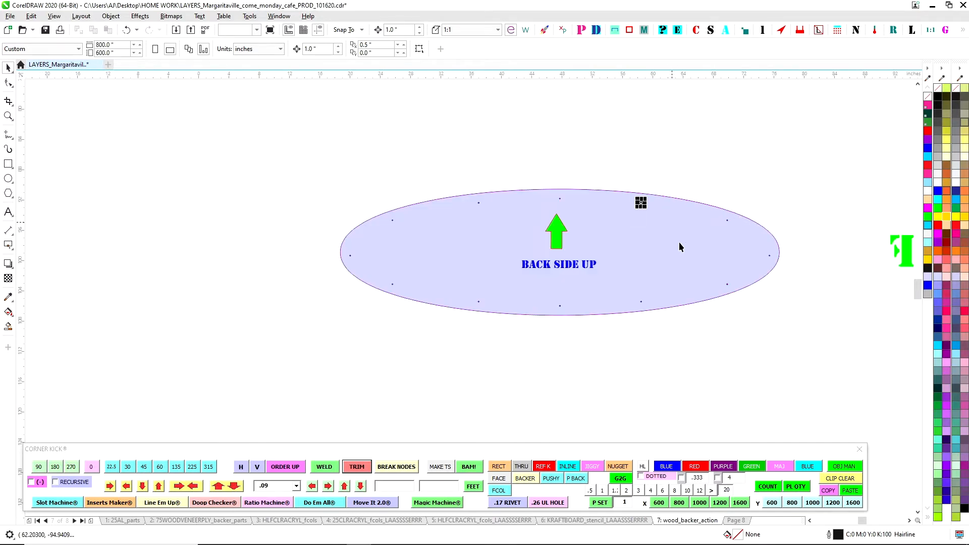
pyautogui.scroll(-2, 635, 343)
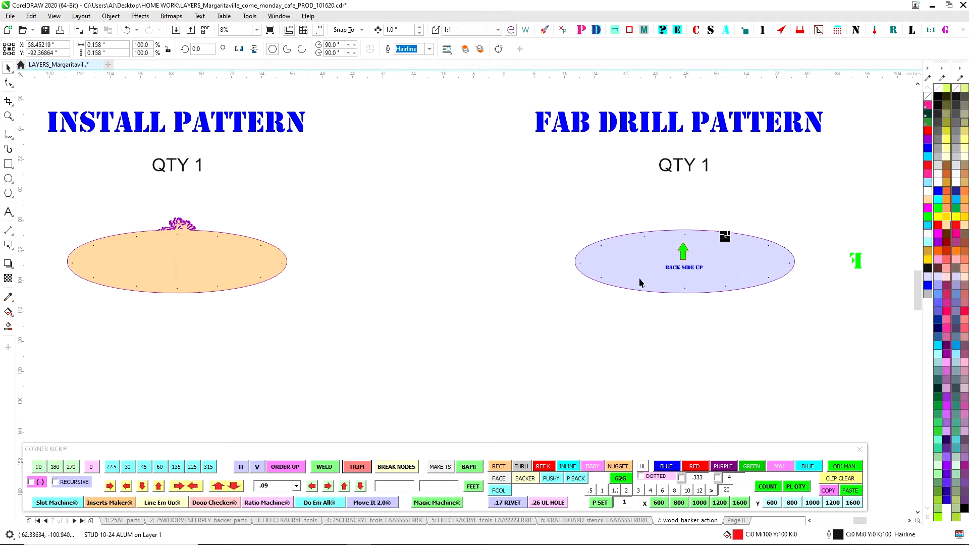
pyautogui.moveTo(439, 320); pyautogui.dragTo(668, 286)
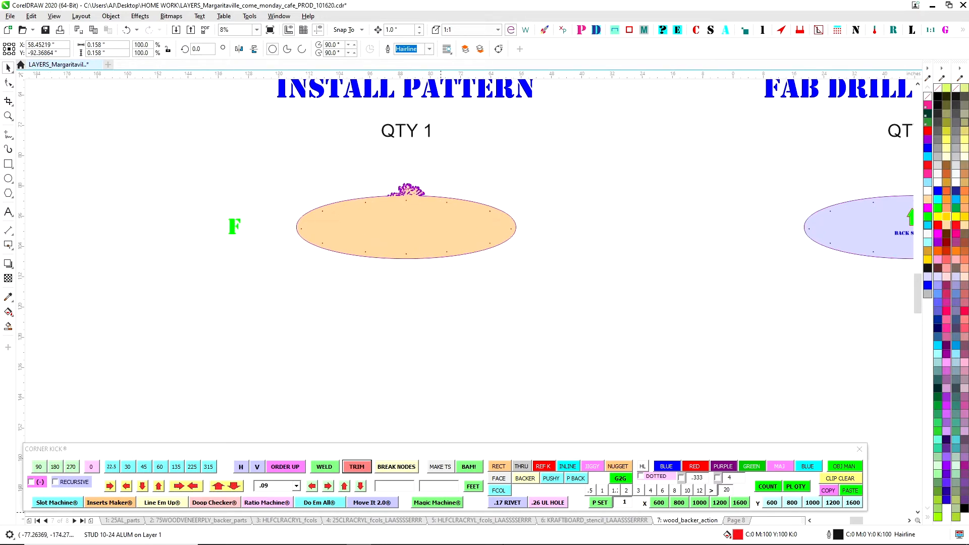
# Step: Examine the dark green border and backer pieces in the sign's side view on Page 8
pyautogui.click(735, 520)
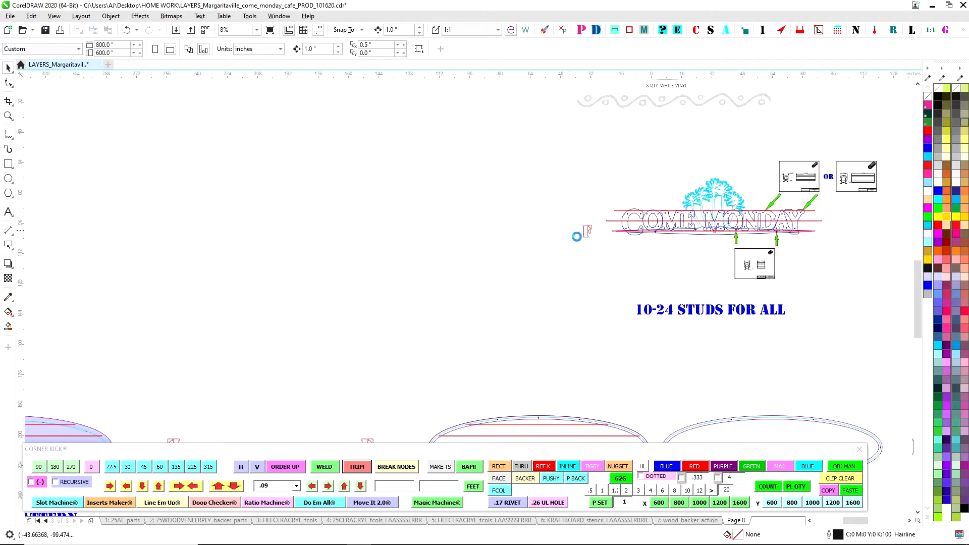
pyautogui.scroll(-3, 579, 271)
pyautogui.scroll(5, 522, 273)
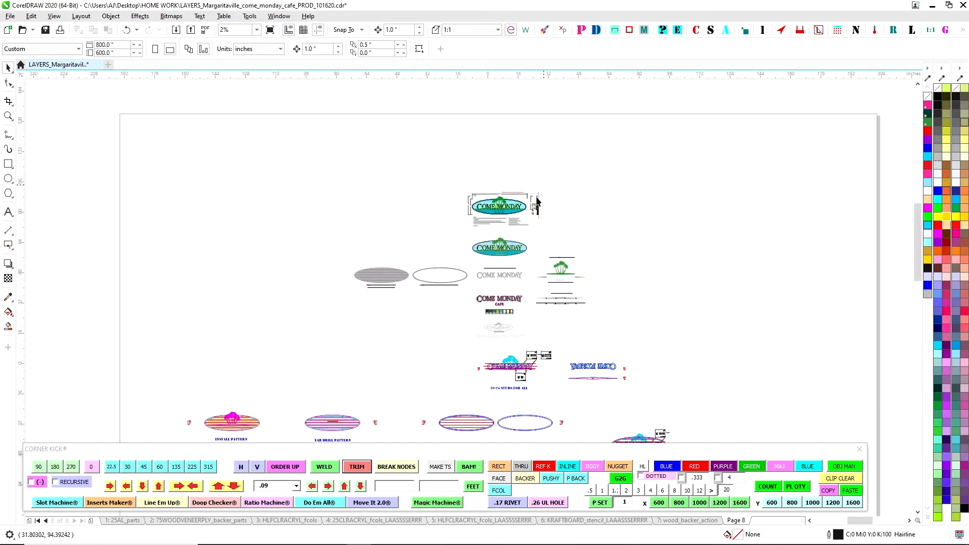
pyautogui.scroll(3, 522, 273)
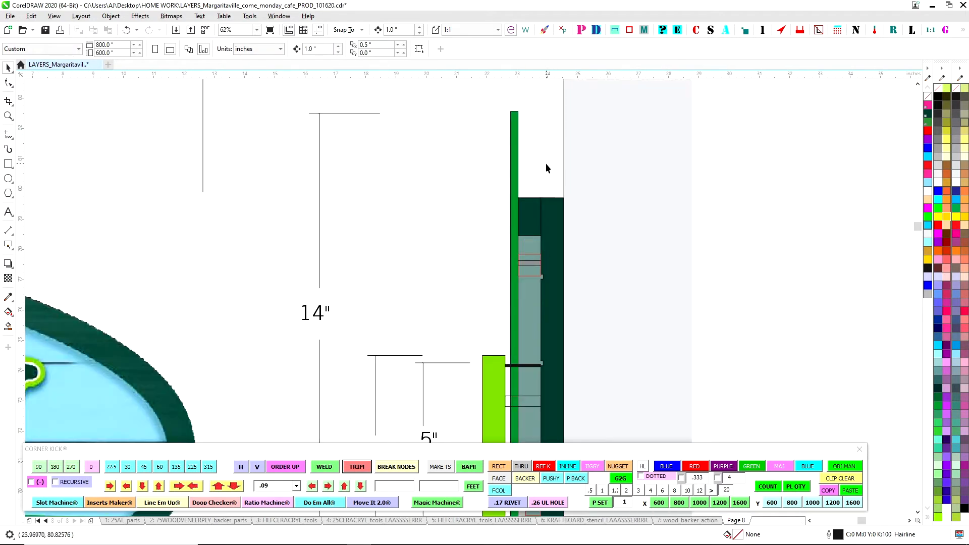
pyautogui.scroll(-1, 546, 163)
pyautogui.moveTo(547, 160); pyautogui.dragTo(544, 141)
pyautogui.click(546, 169)
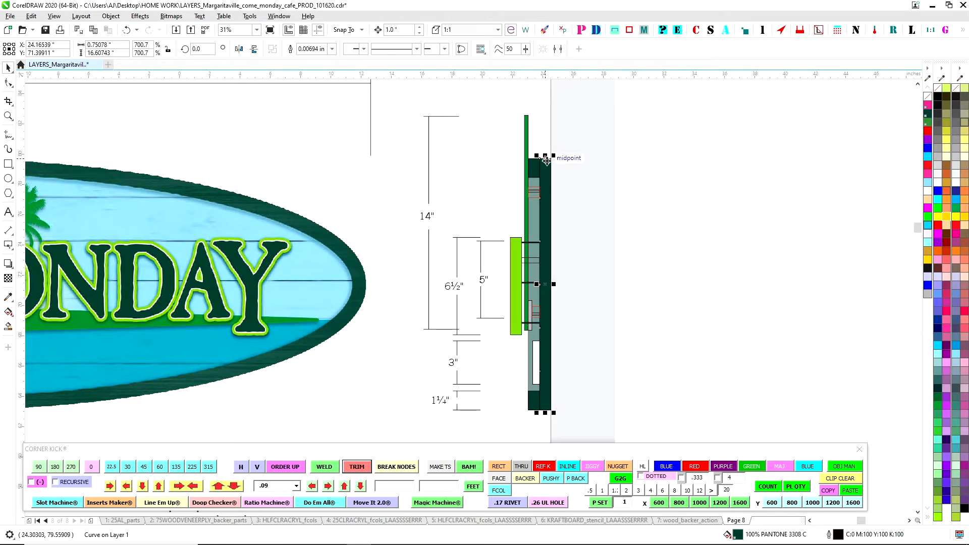
pyautogui.click(473, 158)
pyautogui.click(535, 169)
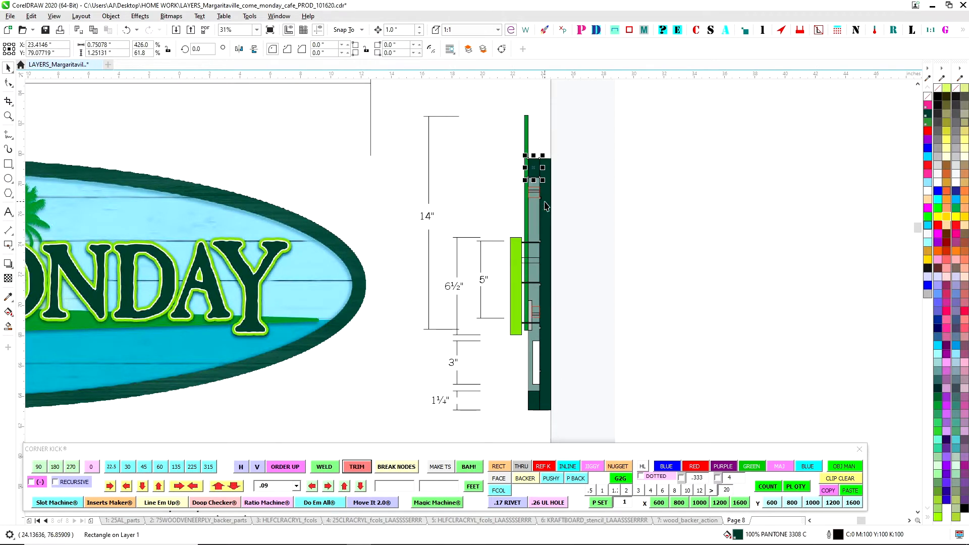
pyautogui.click(541, 134)
pyautogui.moveTo(693, 311); pyautogui.dragTo(802, 283)
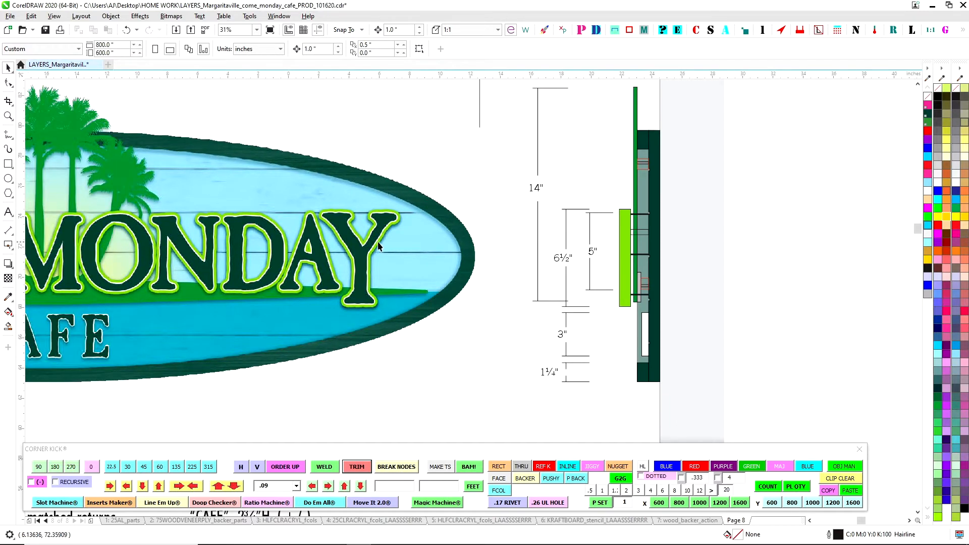
pyautogui.moveTo(415, 164); pyautogui.dragTo(326, 337)
pyautogui.hotkey('ctrl', 'z')
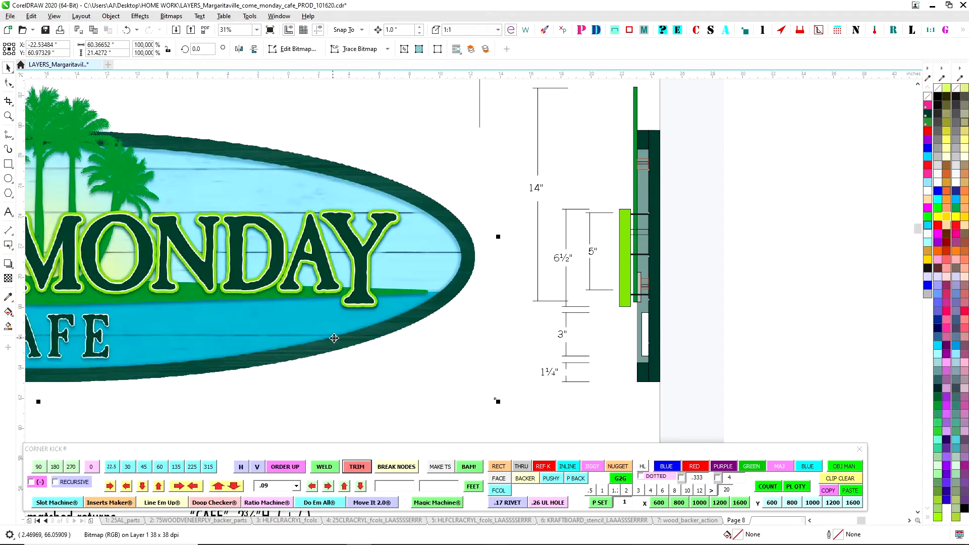
pyautogui.click(364, 277)
pyautogui.click(480, 147)
# Step: Compare the letter studs in the side view with the stud and spacer layout drawing
pyautogui.scroll(1, 656, 218)
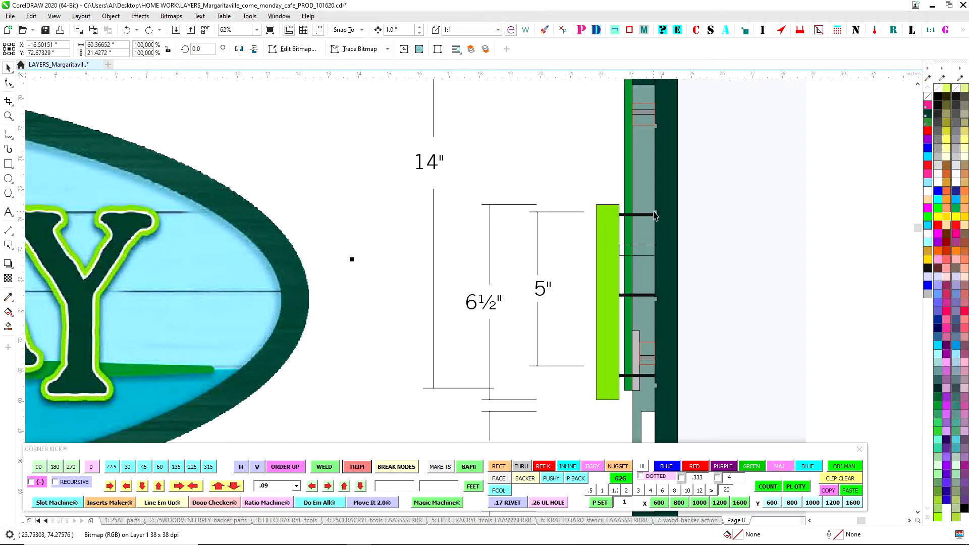
pyautogui.scroll(-4, 482, 191)
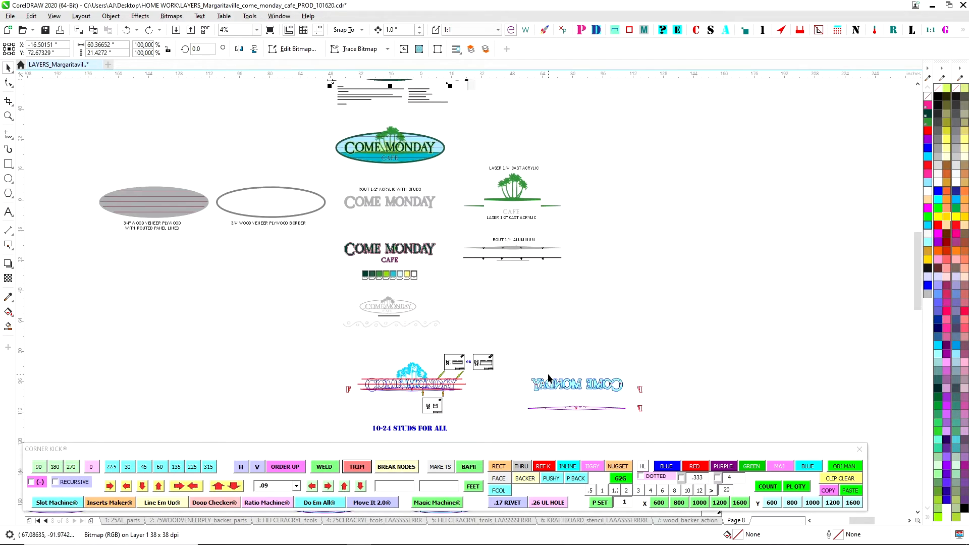
pyautogui.scroll(3, 423, 172)
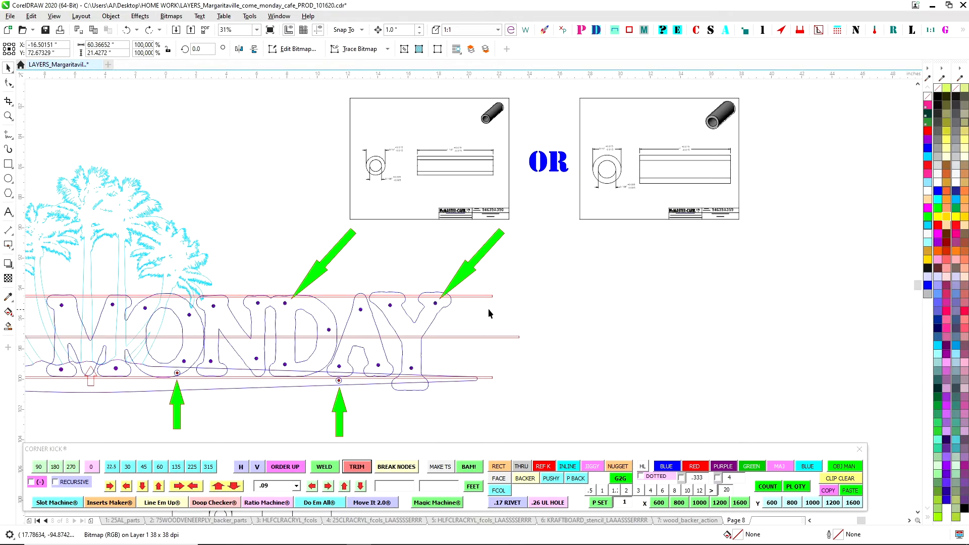
pyautogui.scroll(-5, 489, 312)
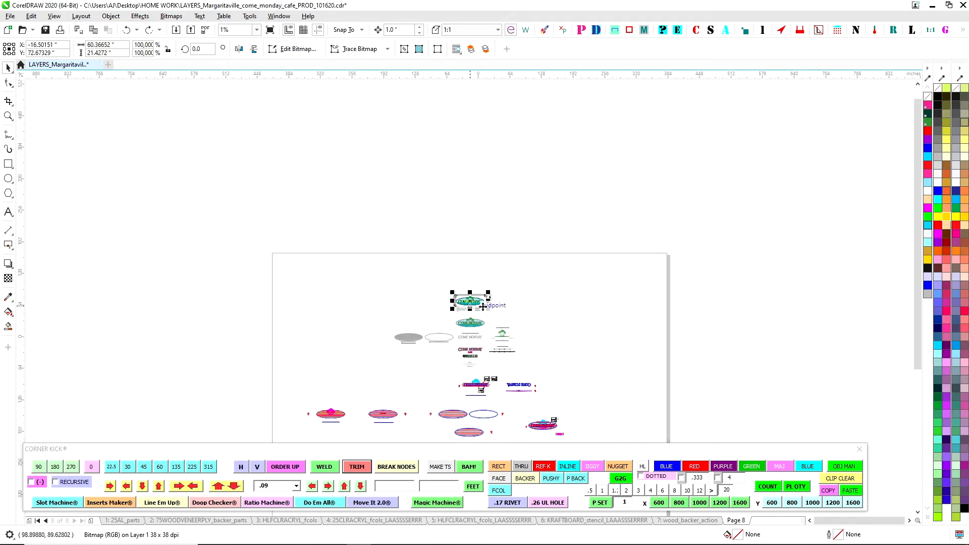
pyautogui.scroll(7, 483, 306)
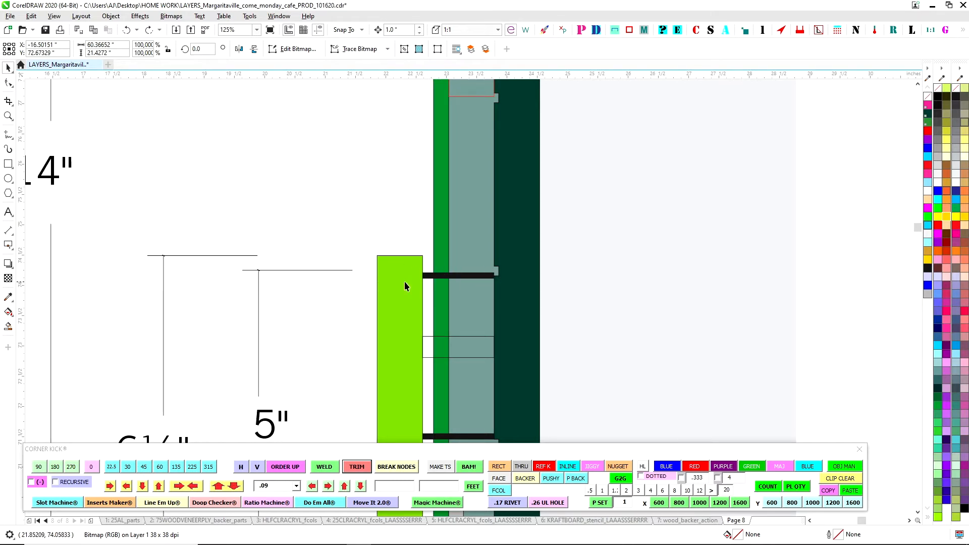
pyautogui.scroll(-5, 440, 258)
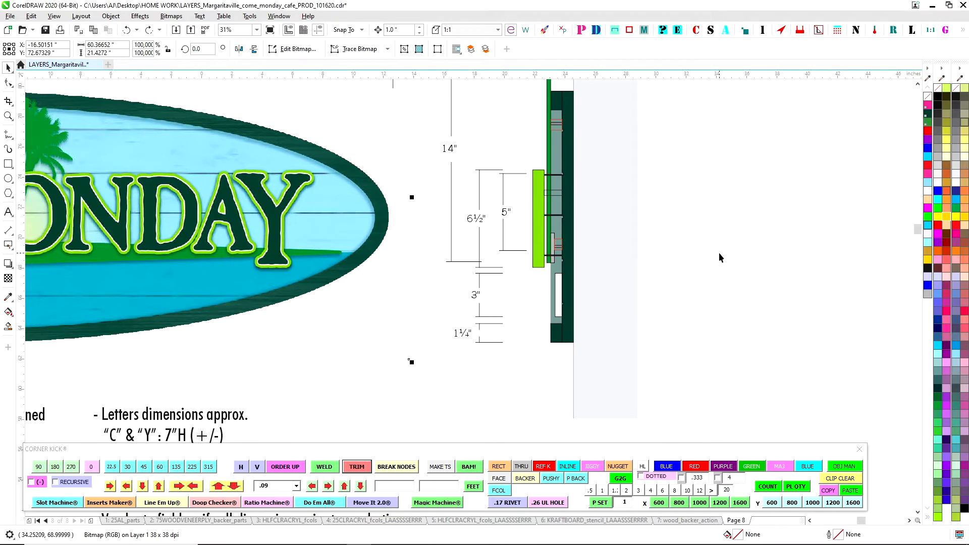
# Step: Examine how the layers in the sign's side view relate to the front rendering and the other layout drawings
pyautogui.scroll(-5, 731, 259)
pyautogui.moveTo(654, 290); pyautogui.dragTo(644, 283)
pyautogui.scroll(2, 598, 203)
pyautogui.click(591, 186)
pyautogui.click(471, 186)
pyautogui.scroll(-1, 471, 186)
pyautogui.moveTo(247, 205); pyautogui.dragTo(354, 207)
pyautogui.scroll(1, 354, 208)
pyautogui.click(345, 208)
pyautogui.scroll(-1, 424, 159)
# Step: Nudge the green palm tree layer in the side view 1 inch outward from the backer and back again
pyautogui.moveTo(525, 163); pyautogui.dragTo(334, 191)
pyautogui.click(562, 170)
pyautogui.click(493, 190)
pyautogui.press('Left')
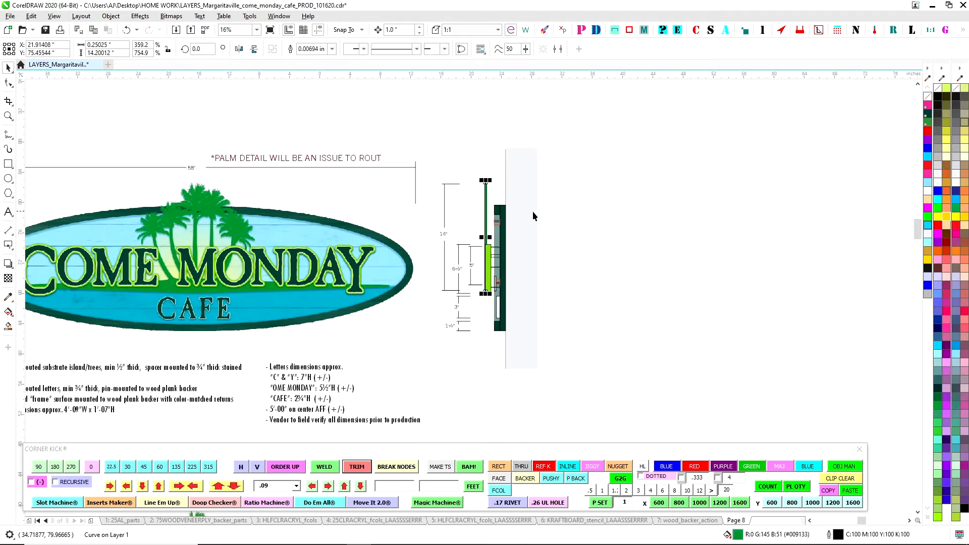
pyautogui.press('Right')
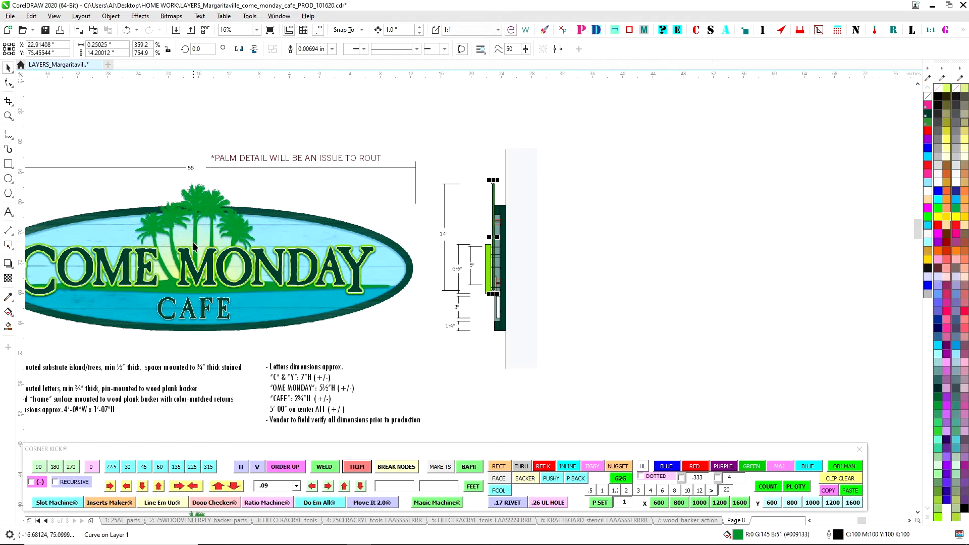
# Step: Inspect the grey plate behind the palm tree layer in the lower part of the side view
pyautogui.scroll(-2, 314, 220)
pyautogui.scroll(1, 349, 231)
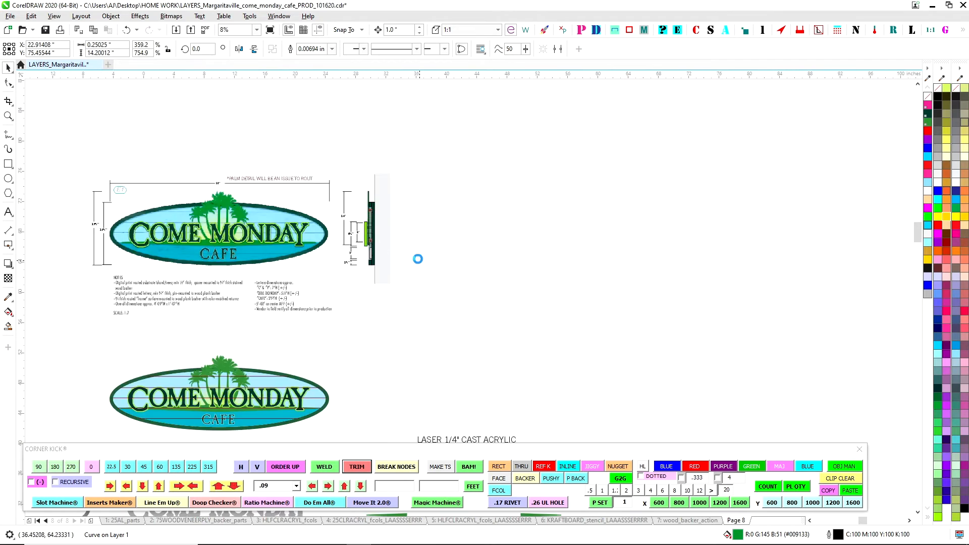
pyautogui.scroll(1, 418, 258)
pyautogui.click(417, 256)
pyautogui.scroll(1, 314, 228)
pyautogui.scroll(1, 290, 247)
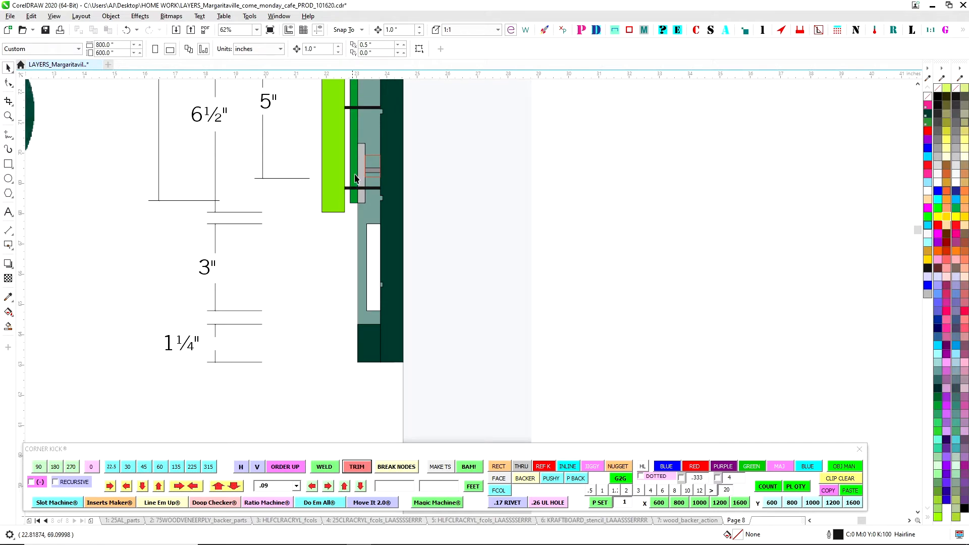
pyautogui.click(362, 136)
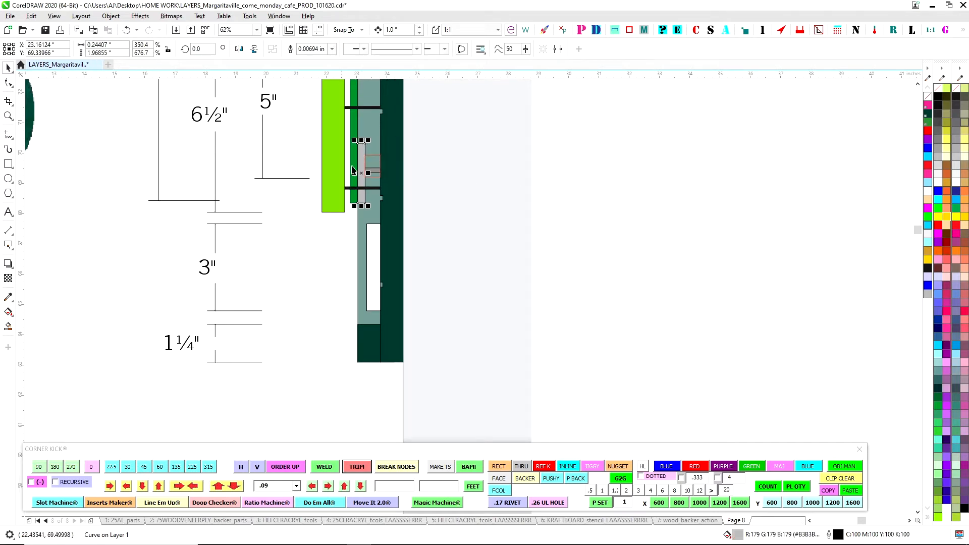
# Step: Locate and select the purple aluminum plate outline under the COME MONDAY letters in the stud layout drawing
pyautogui.scroll(-2, 380, 171)
pyautogui.scroll(-2, 508, 263)
pyautogui.moveTo(528, 343); pyautogui.dragTo(524, 164)
pyautogui.scroll(3, 422, 207)
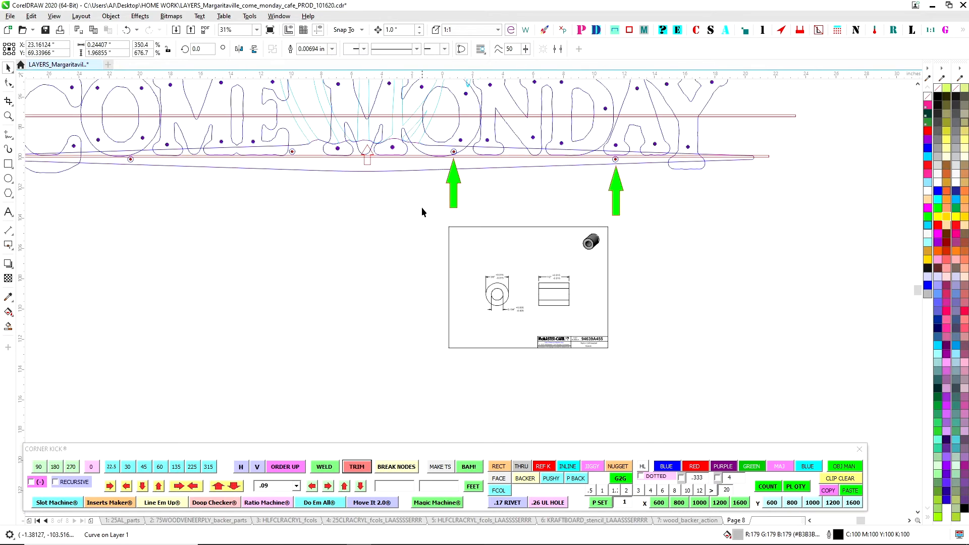
pyautogui.click(416, 171)
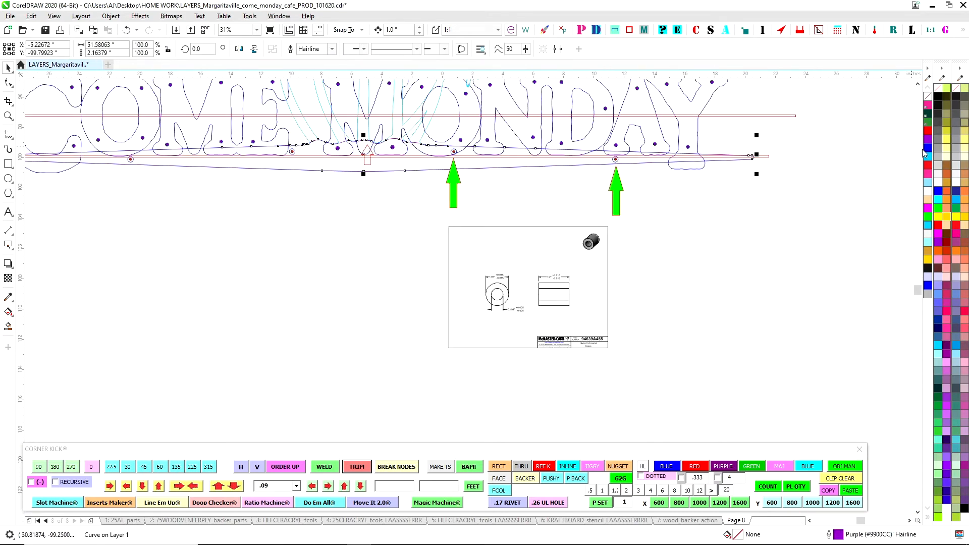
# Step: Fill the aluminum plate outline under the COME MONDAY letters with a pale colour and inspect the 1/2" spacer drawing below it
pyautogui.click(937, 176)
pyautogui.press('Escape')
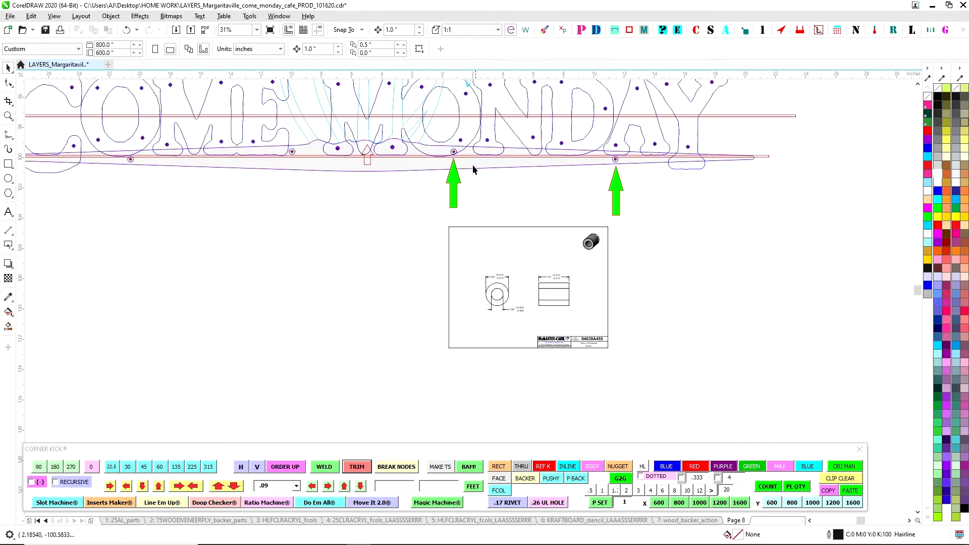
pyautogui.scroll(5, 551, 294)
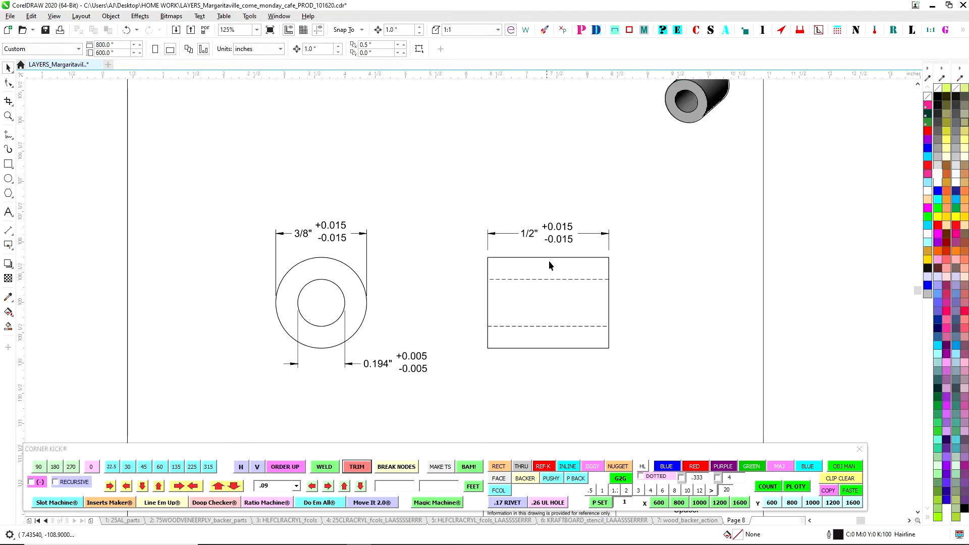
pyautogui.scroll(-5, 588, 258)
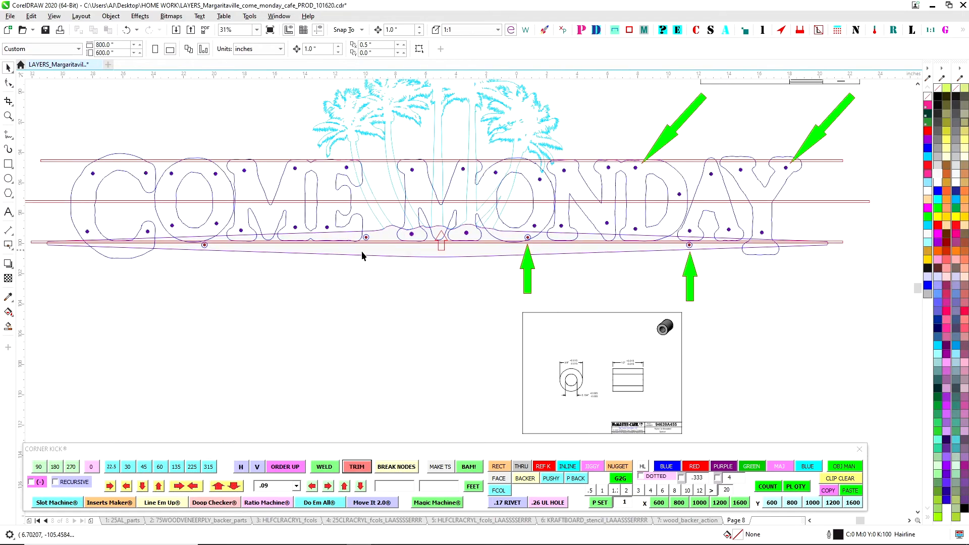
# Step: Select the sky blue palm tree outline in the stud layout drawing
pyautogui.scroll(-1, 551, 263)
pyautogui.scroll(2, 532, 240)
pyautogui.click(529, 200)
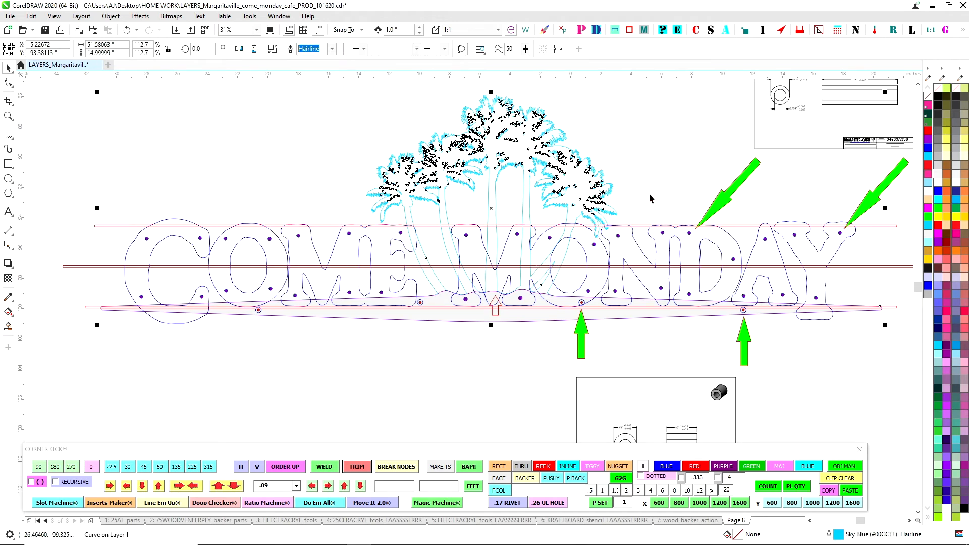
pyautogui.scroll(-4, 505, 283)
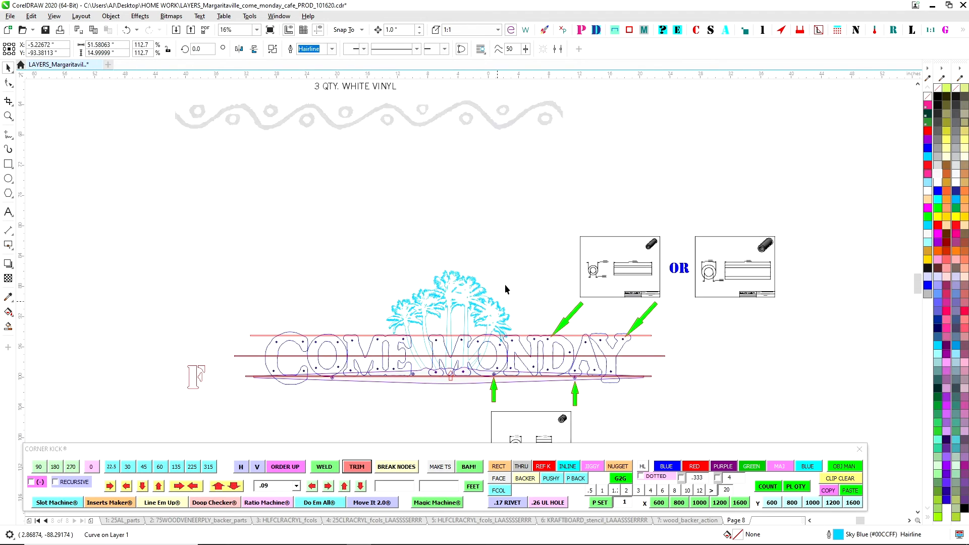
# Step: Nudge the green palm tree layer in the side view 1 inch outward and back into place
pyautogui.moveTo(523, 228); pyautogui.dragTo(488, 369)
pyautogui.moveTo(512, 186); pyautogui.dragTo(487, 316)
pyautogui.scroll(4, 491, 203)
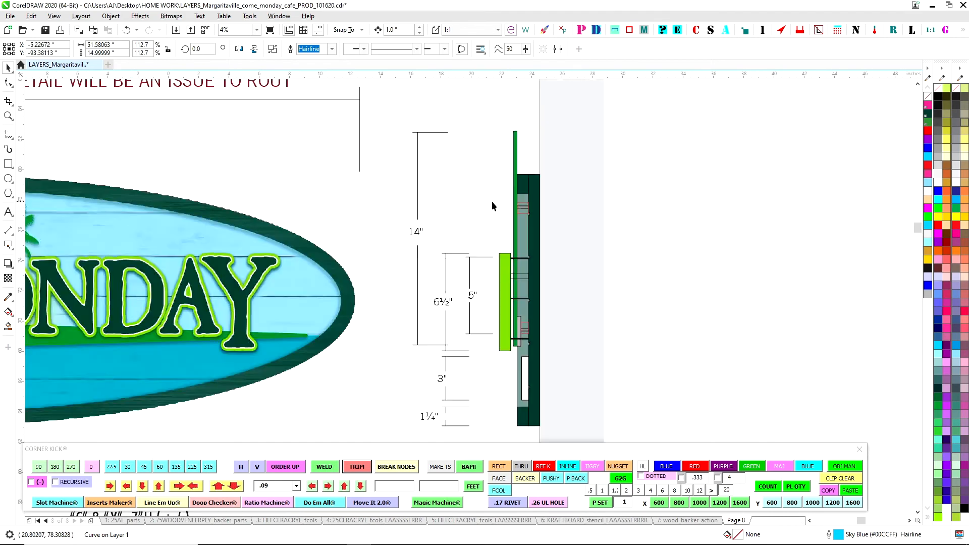
pyautogui.scroll(-3, 392, 155)
pyautogui.scroll(2, 407, 221)
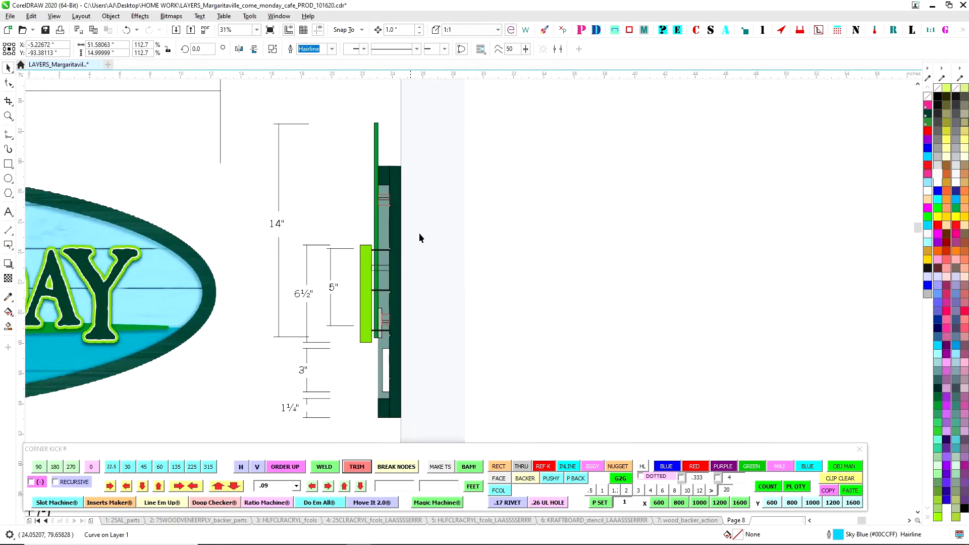
pyautogui.scroll(1, 515, 288)
pyautogui.moveTo(530, 283); pyautogui.dragTo(636, 259)
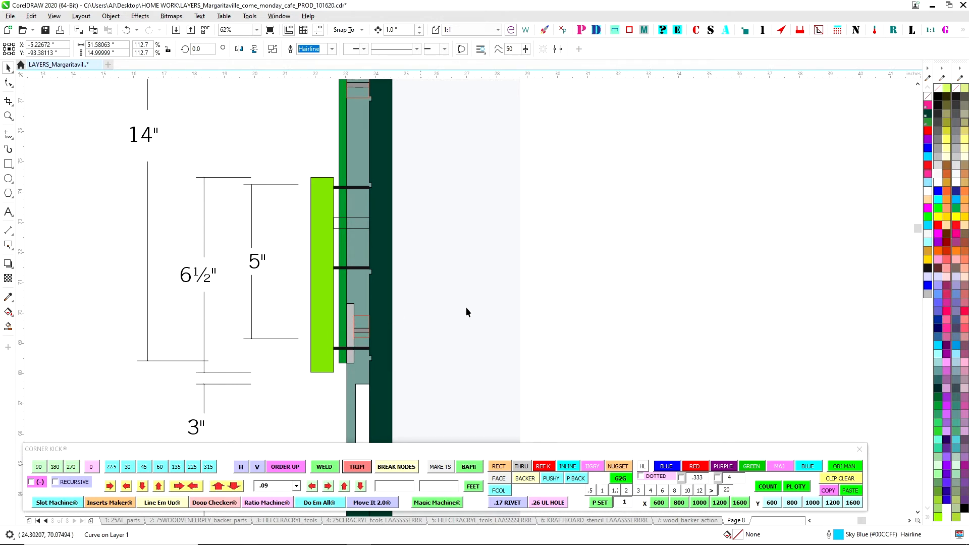
pyautogui.click(343, 151)
pyautogui.scroll(-1, 733, 240)
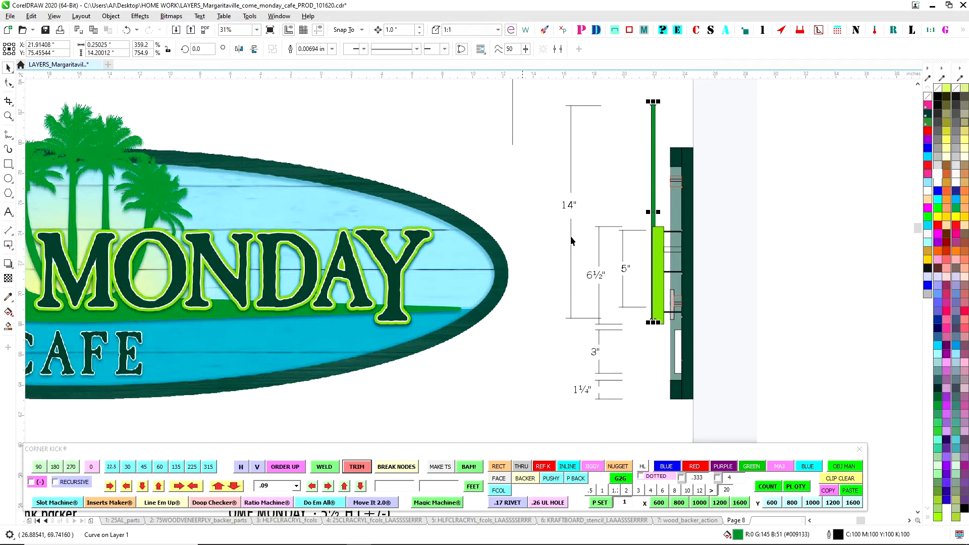
pyautogui.press('Right')
# Step: Select the front rendering, and nudge the lime green letter layer in the side view outward and back into place
pyautogui.click(241, 323)
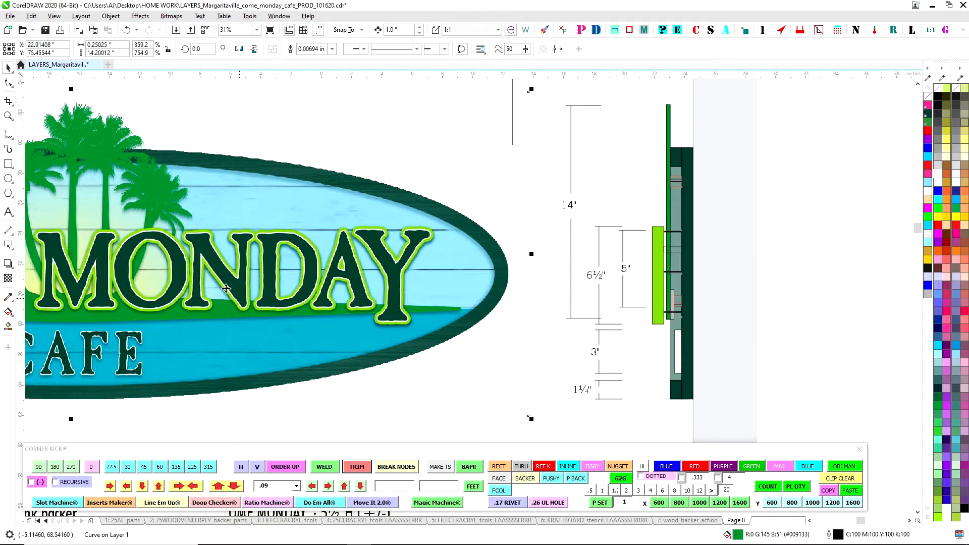
pyautogui.moveTo(477, 176); pyautogui.dragTo(478, 170)
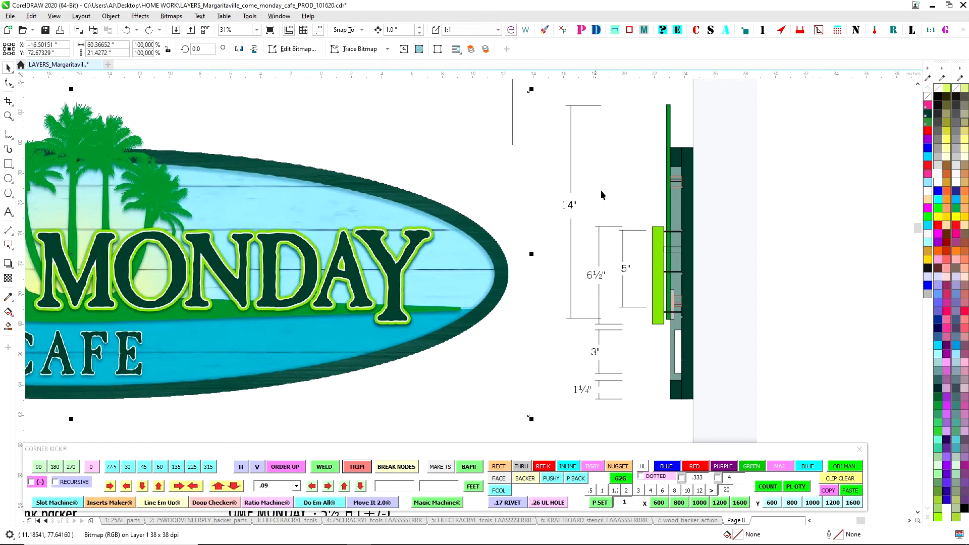
pyautogui.click(658, 252)
pyautogui.press('Left')
pyautogui.press('Right')
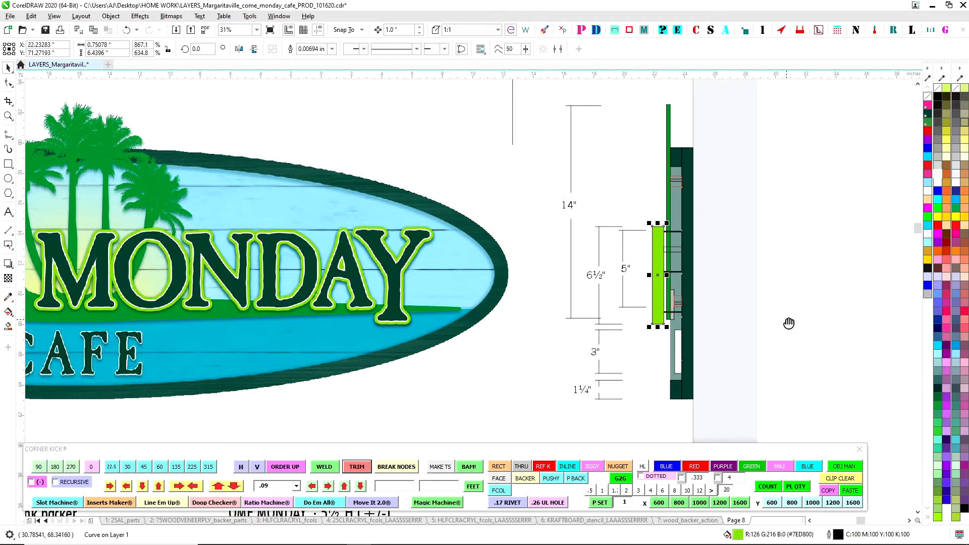
# Step: Nudge the white CAFE letter layer in the side view 1 inch outward and back into place
pyautogui.moveTo(789, 323); pyautogui.dragTo(867, 228)
pyautogui.click(686, 278)
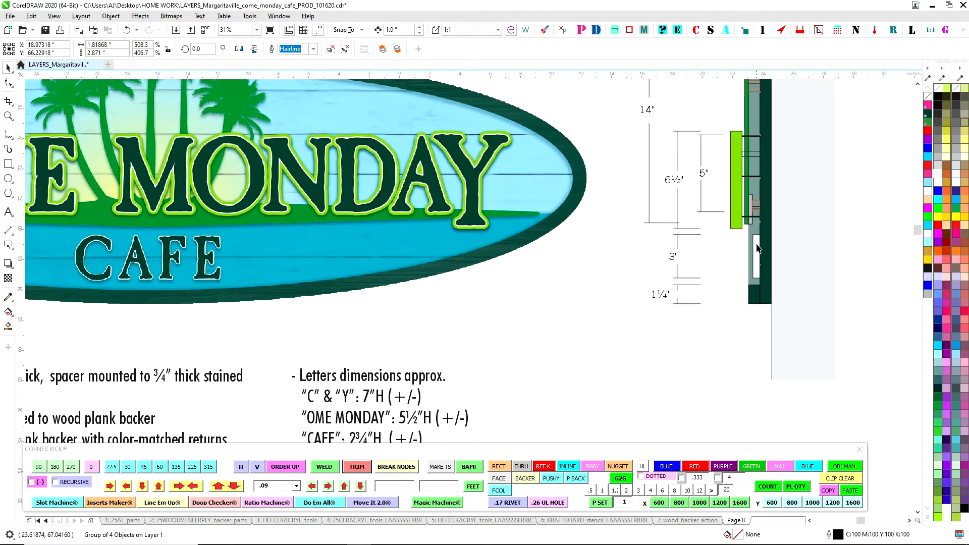
pyautogui.click(756, 248)
pyautogui.press('Left')
pyautogui.press('Right')
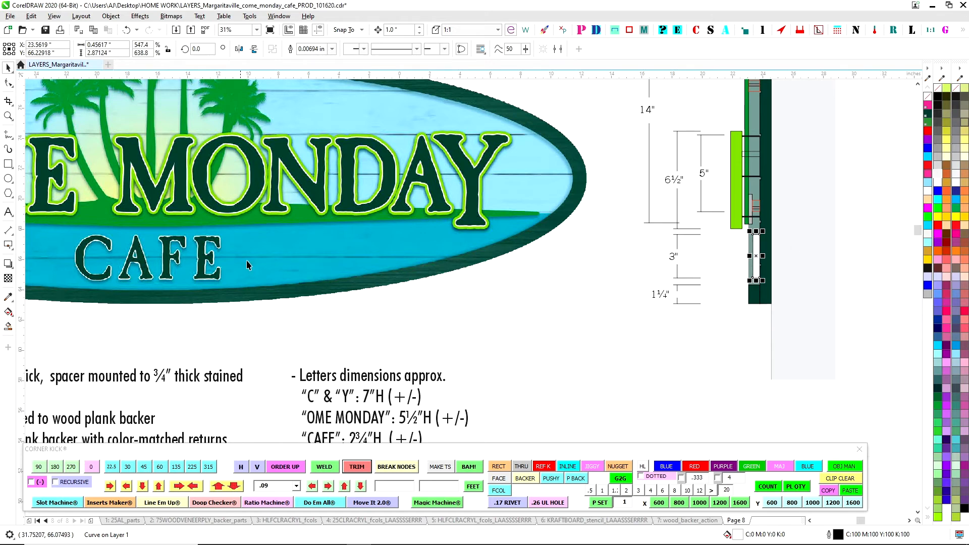
# Step: Review the notes under the front rendering and the stud layout drawing with its spacer details
pyautogui.scroll(-2, 506, 359)
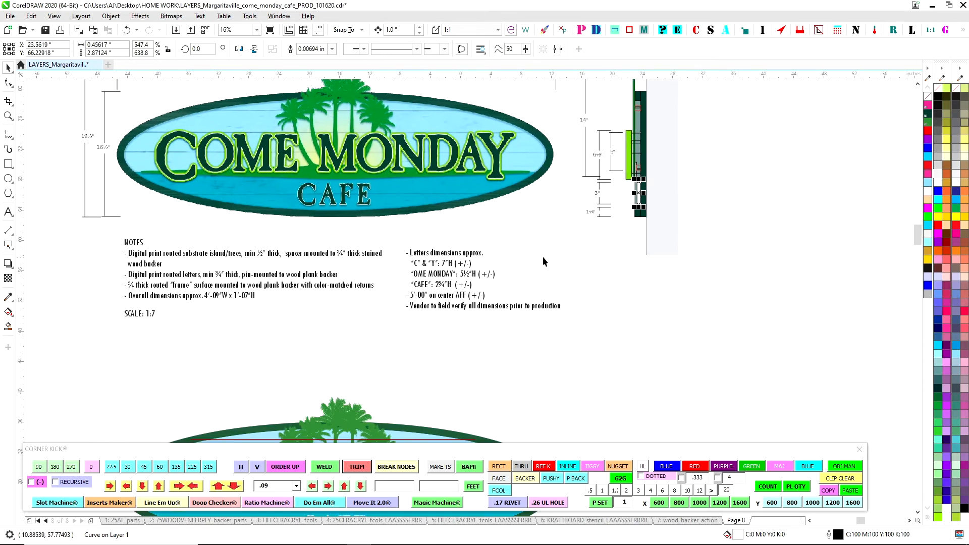
pyautogui.scroll(1, 311, 197)
pyautogui.scroll(-1, 314, 196)
pyautogui.moveTo(523, 301); pyautogui.dragTo(550, 169)
pyautogui.scroll(-2, 563, 238)
pyautogui.moveTo(568, 291); pyautogui.dragTo(628, 182)
pyautogui.scroll(1, 580, 268)
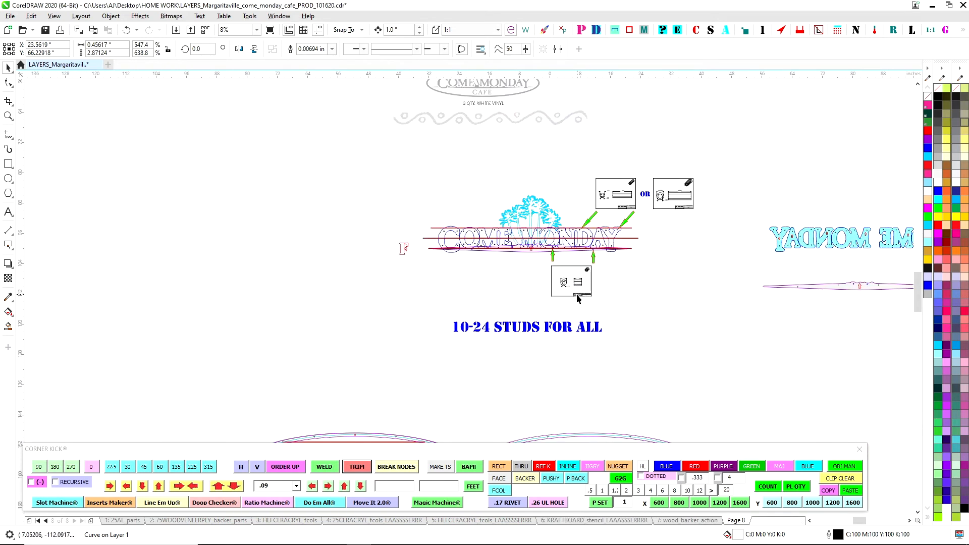
# Step: Select the orange CAFE panel with its letters and compare it with the CAFE outline in the oval combined layout
pyautogui.scroll(-2, 585, 289)
pyautogui.moveTo(632, 331); pyautogui.dragTo(550, 201)
pyautogui.scroll(2, 639, 255)
pyautogui.moveTo(717, 172); pyautogui.dragTo(649, 324)
pyautogui.scroll(1, 649, 325)
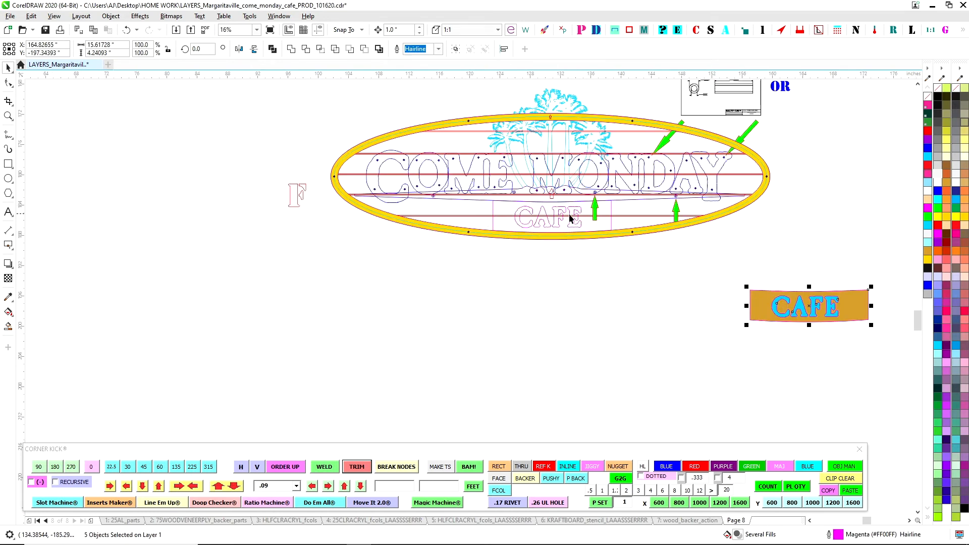
pyautogui.scroll(1, 513, 198)
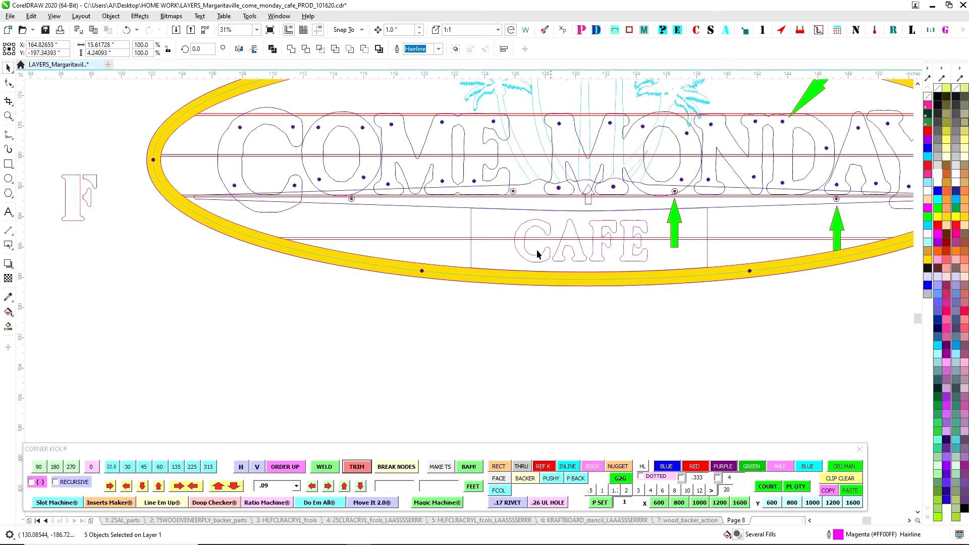
pyautogui.scroll(-2, 572, 293)
pyautogui.scroll(1, 616, 303)
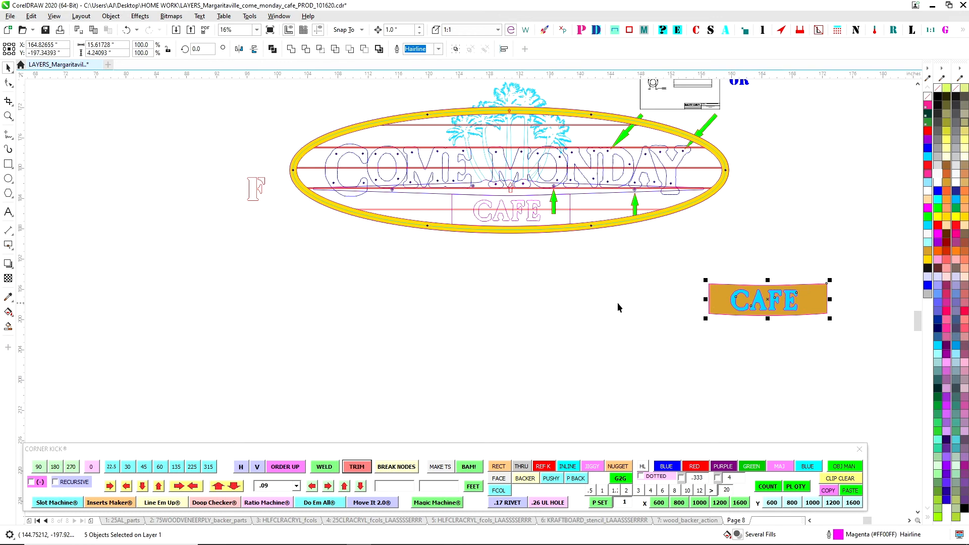
# Step: Examine the oval backer and border outlines with their panel lines beside the combined stud layout
pyautogui.moveTo(565, 294); pyautogui.dragTo(661, 341)
pyautogui.moveTo(543, 325); pyautogui.dragTo(699, 345)
pyautogui.moveTo(603, 359); pyautogui.dragTo(395, 353)
pyautogui.scroll(-2, 567, 350)
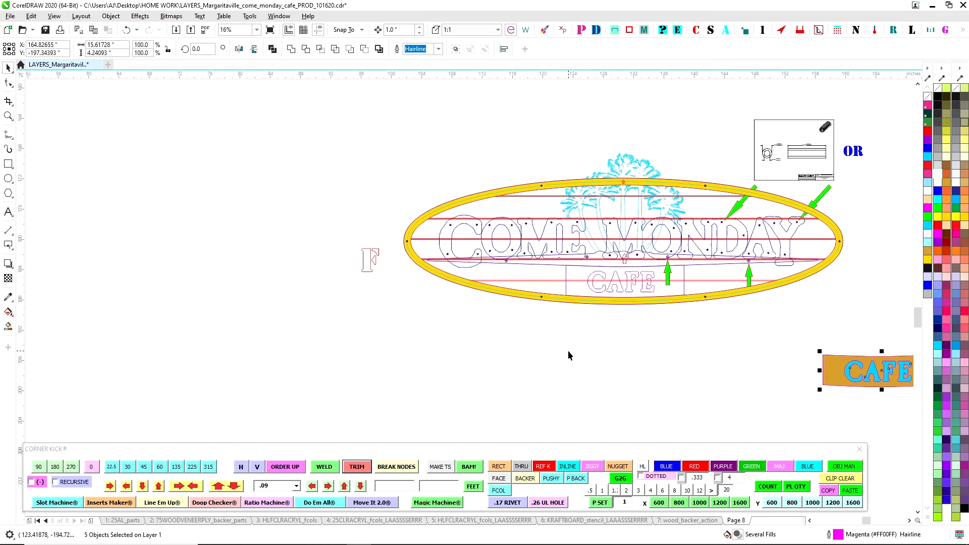
pyautogui.moveTo(506, 350); pyautogui.dragTo(636, 365)
pyautogui.hscroll(-2, 734, 353)
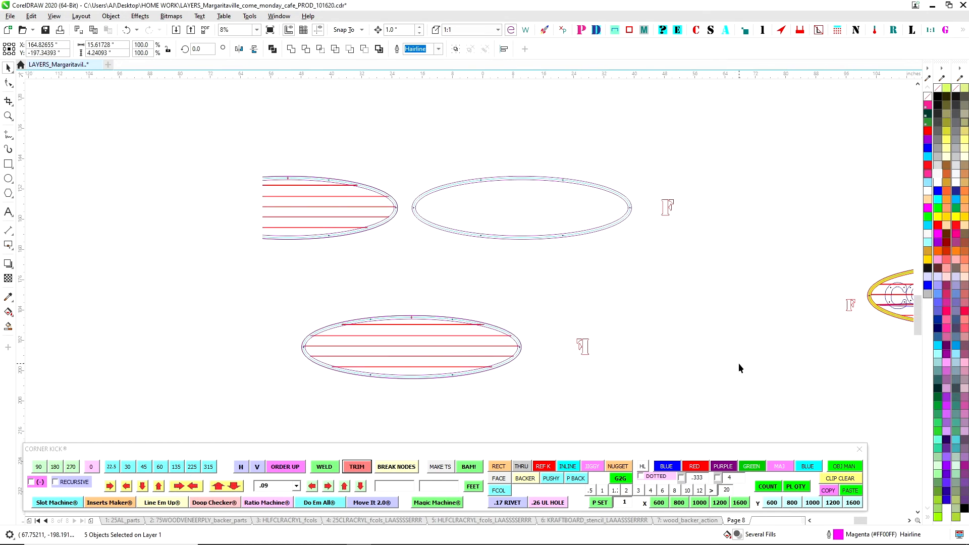
pyautogui.hscroll(-3, 730, 323)
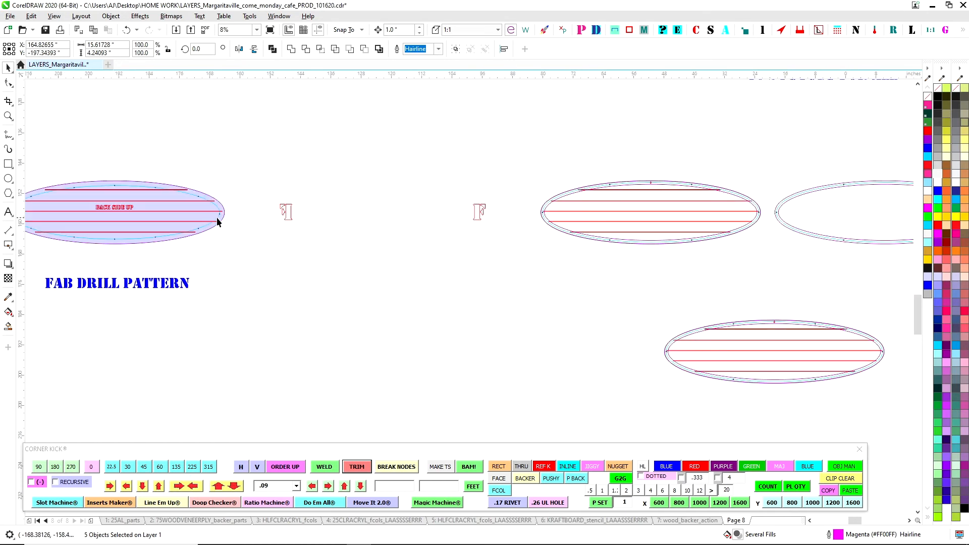
# Step: Inspect the BACK SIDE UP fab drill pattern and the palm tree install pattern on Page 8
pyautogui.moveTo(261, 292); pyautogui.dragTo(645, 361)
pyautogui.scroll(2, 491, 261)
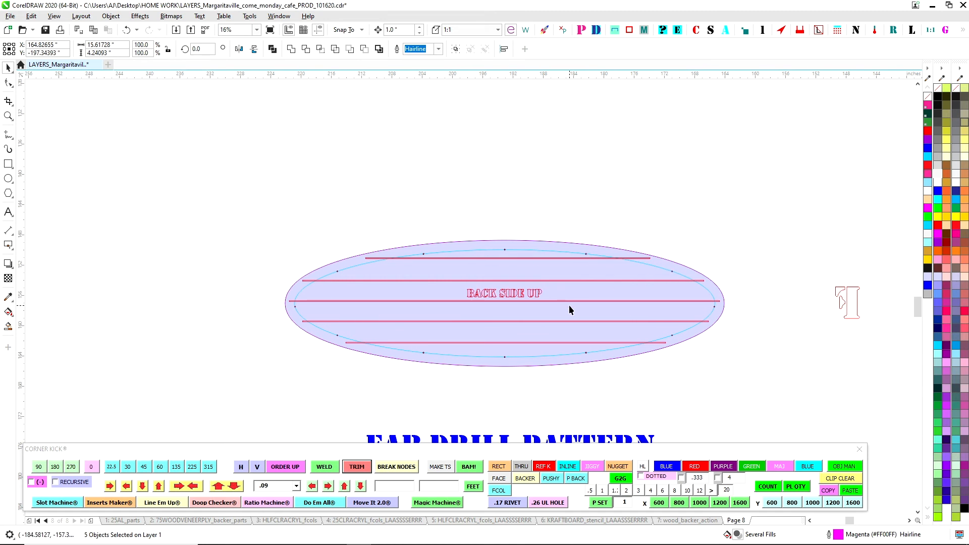
pyautogui.scroll(-2, 603, 273)
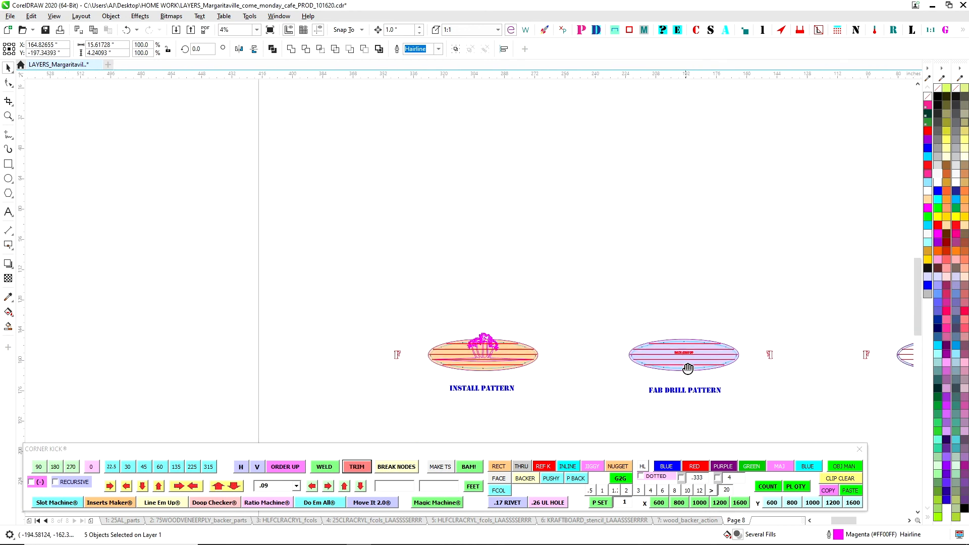
pyautogui.scroll(2, 687, 369)
pyautogui.moveTo(349, 338); pyautogui.dragTo(705, 303)
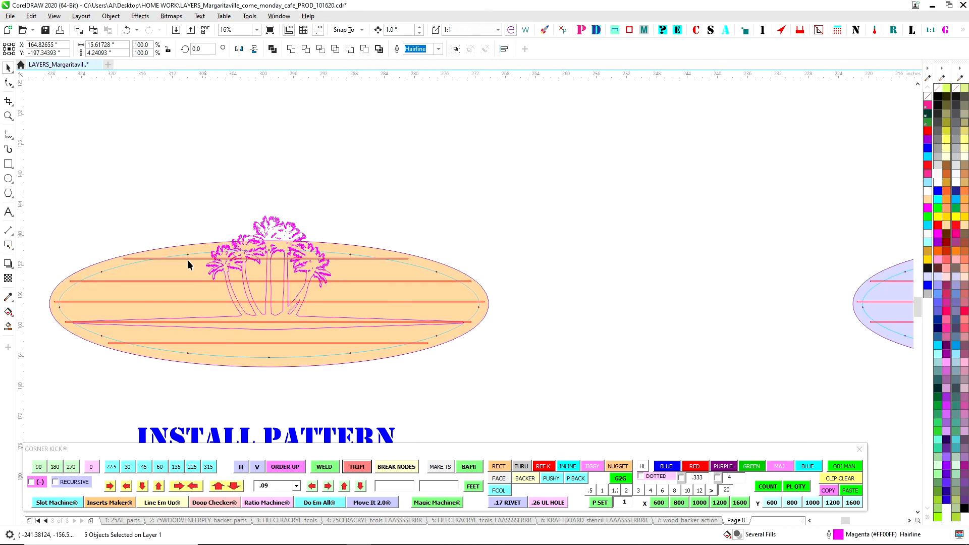
pyautogui.scroll(-2, 451, 305)
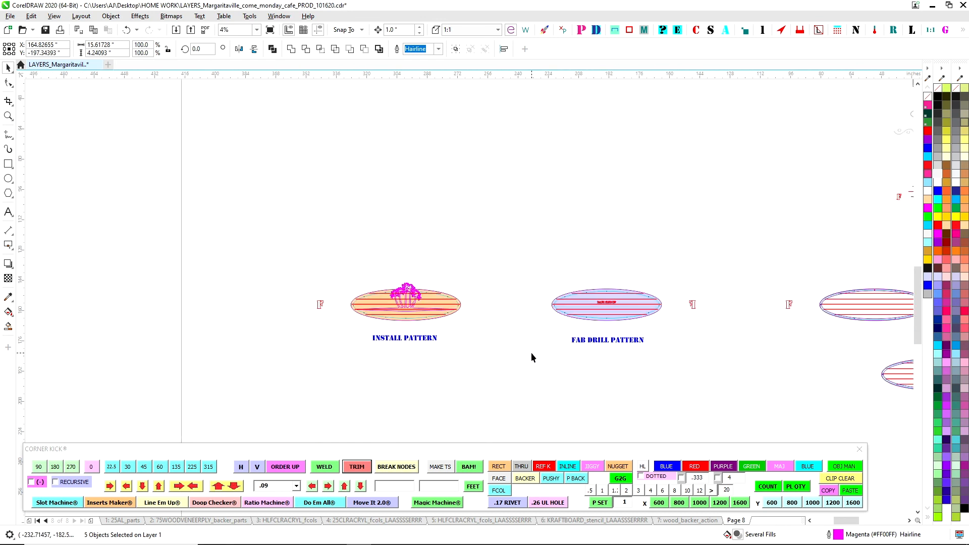
# Step: Check the install and fab drill patterns on the wood_backer_action page, and return to the part layouts on Page 8
pyautogui.click(687, 520)
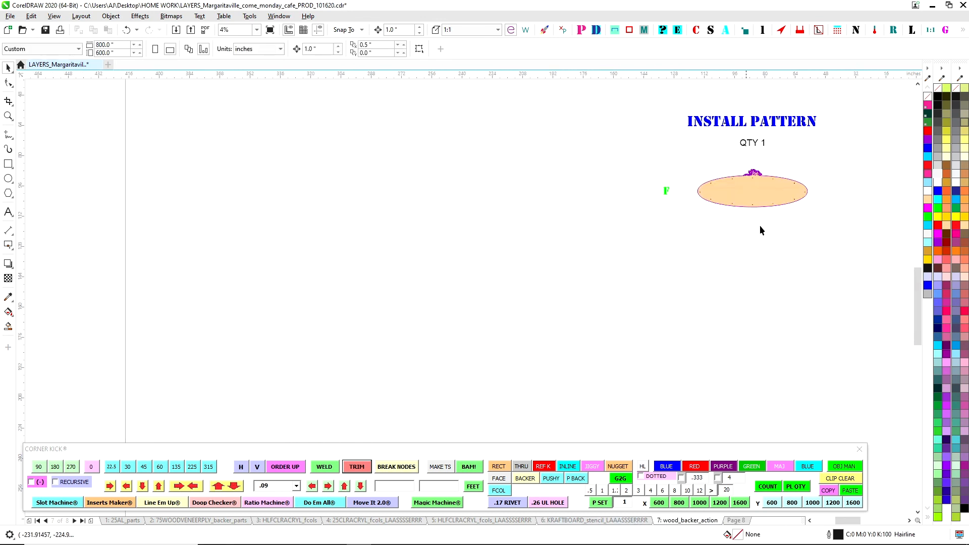
pyautogui.moveTo(757, 236); pyautogui.dragTo(455, 308)
pyautogui.click(727, 522)
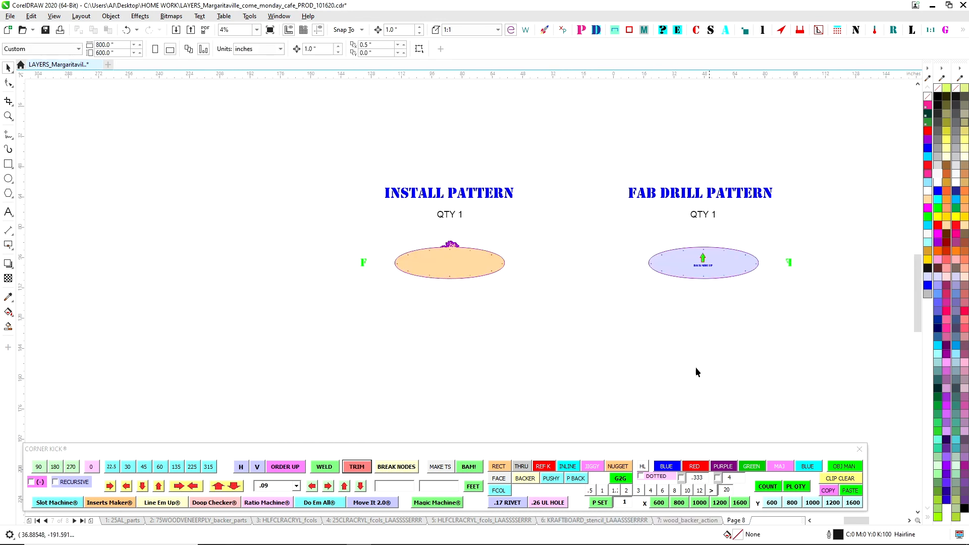
pyautogui.moveTo(514, 256); pyautogui.dragTo(407, 379)
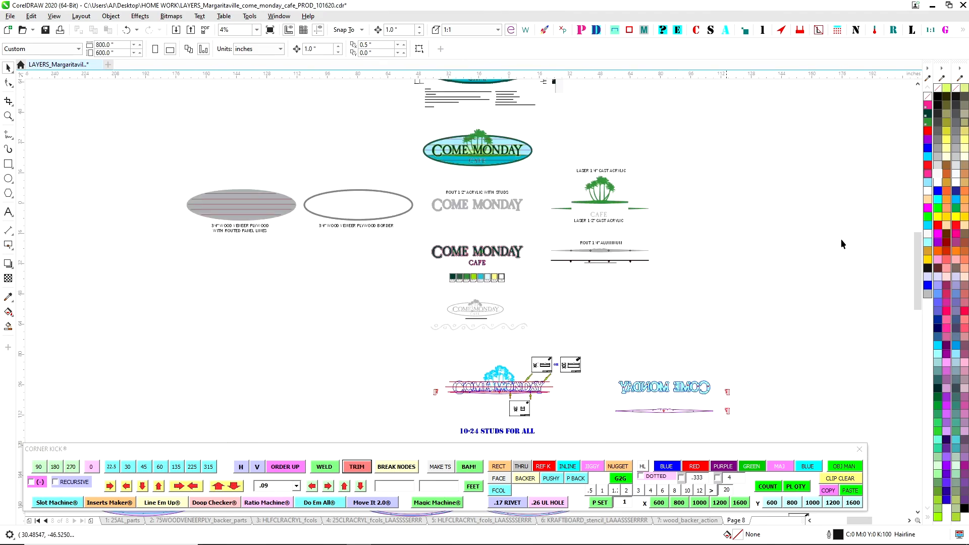